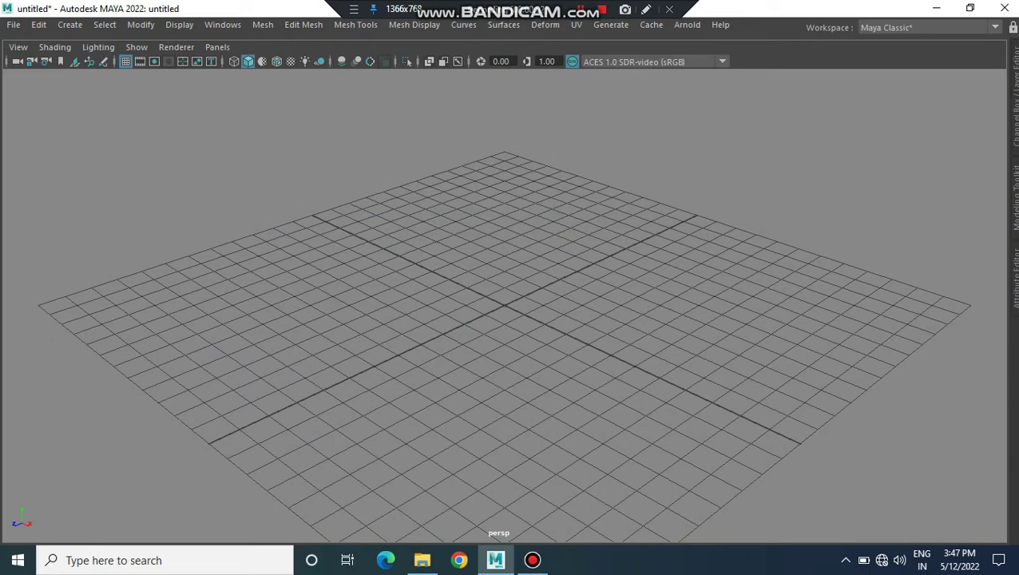
- Create a polygon cylinder with 32 axis subdivisions and 4 height subdivisions
shift+right_drag(543, 253, 471, 251)
scroll(505, 304, up, 4)
scroll(504, 303, down, 4)
scroll(505, 303, up, 2)
scroll(505, 304, up, 2)
key(ctrl+a)
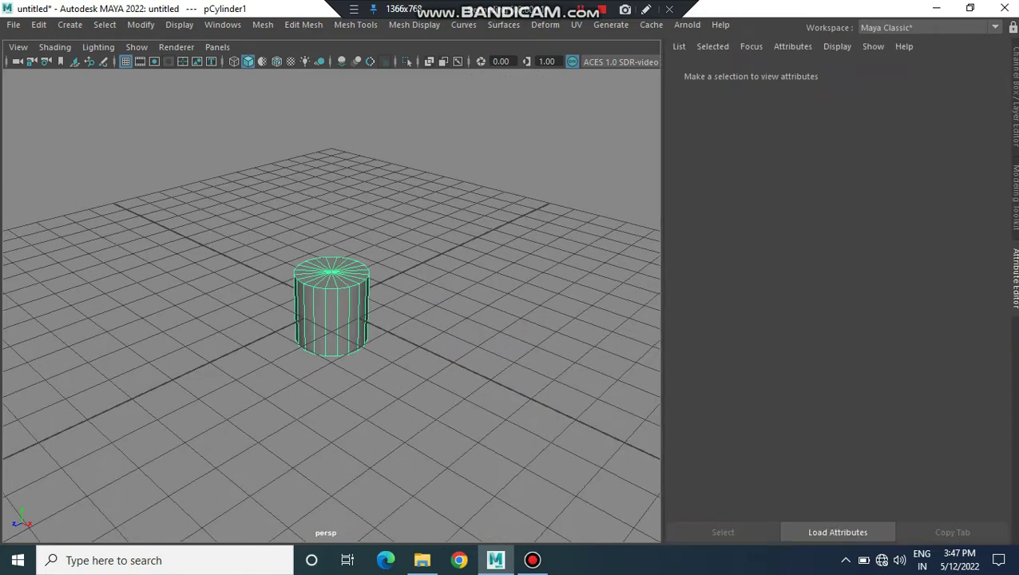
click(847, 73)
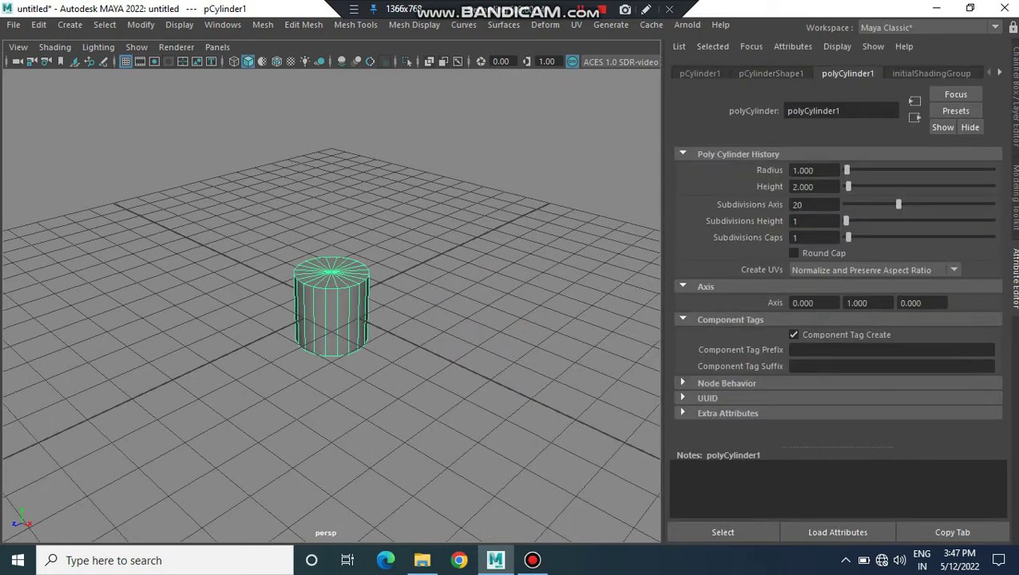
key(Tab)
key(Tab)
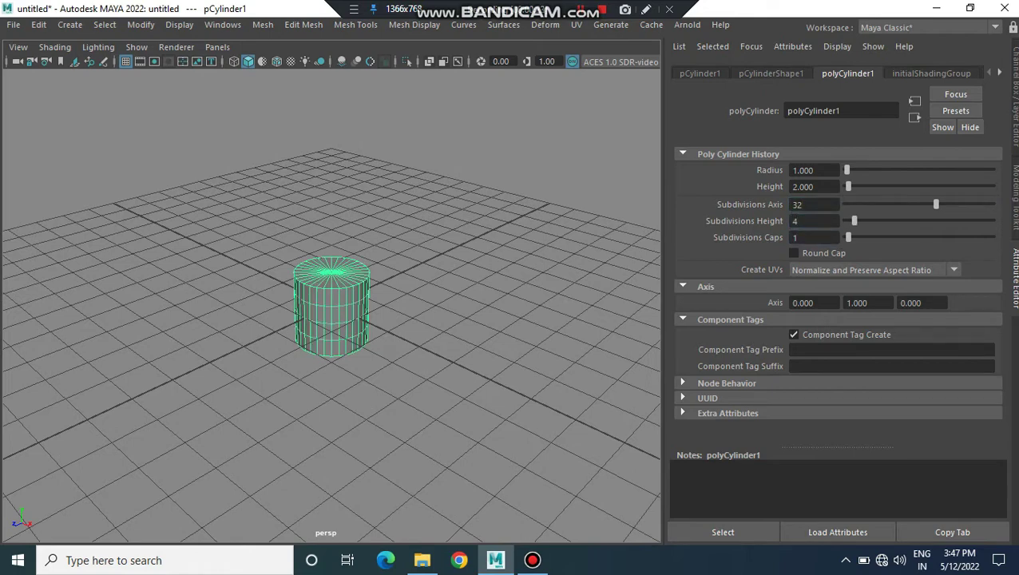
key(ctrl+a)
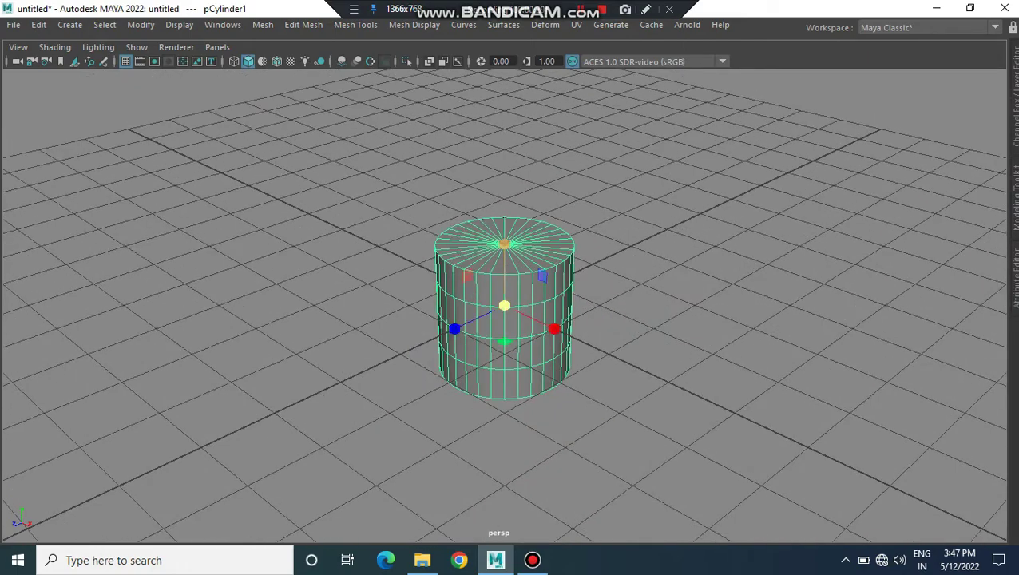
- Squash the cylinder shorter and rotate it 90° in Z to stand like a wheel
drag(504, 243, 502, 277)
key(e)
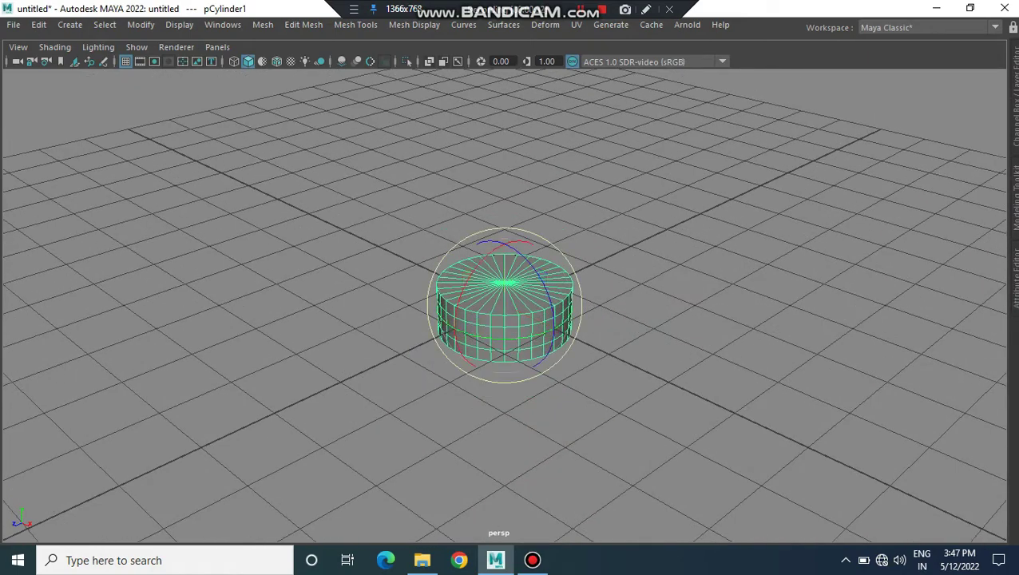
key(space)
drag(572, 305, 505, 238)
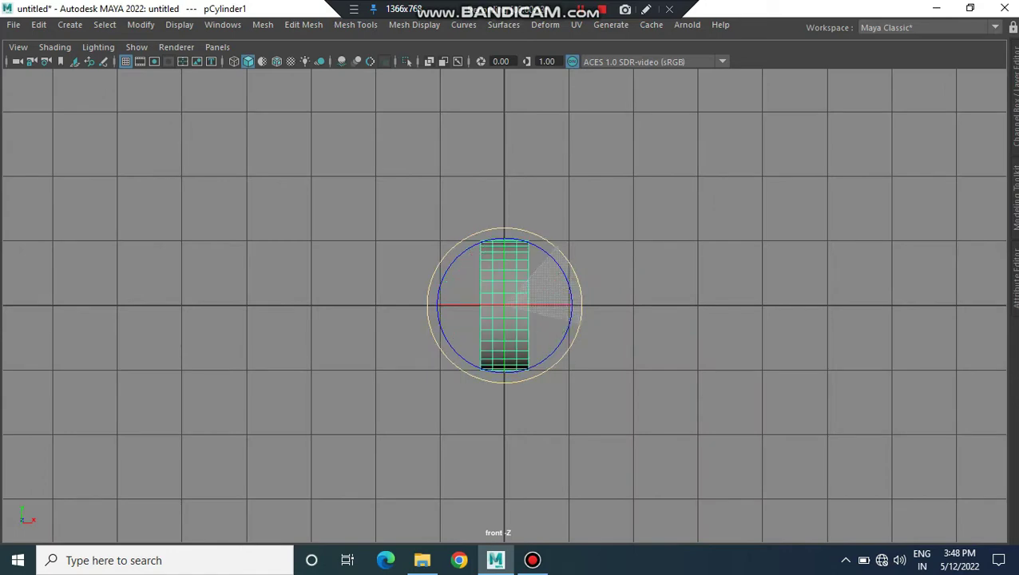
key(space)
drag(614, 300, 614, 267)
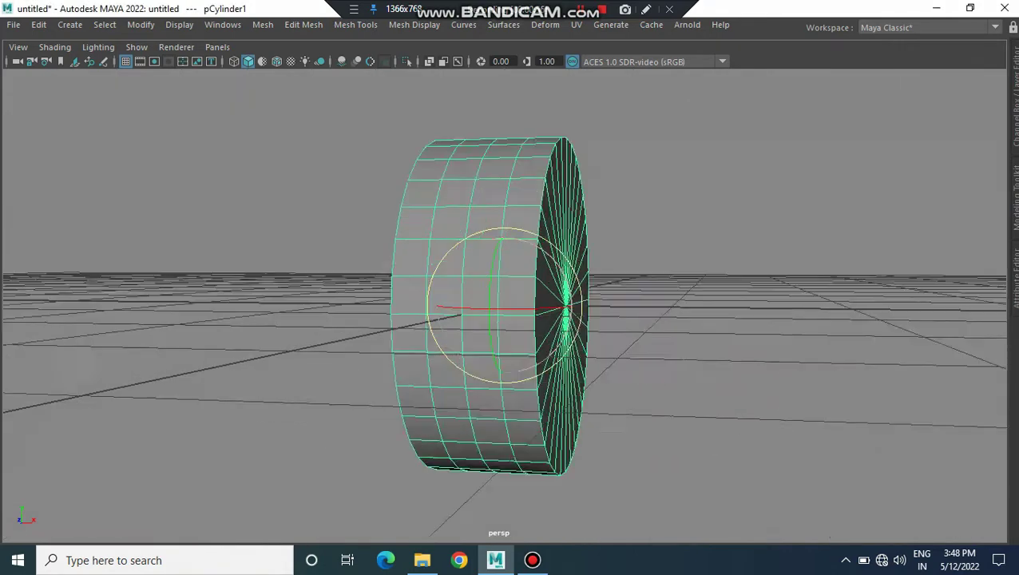
- Hide the ground grid and reselect the cylinder with its round end facing the camera
click(126, 61)
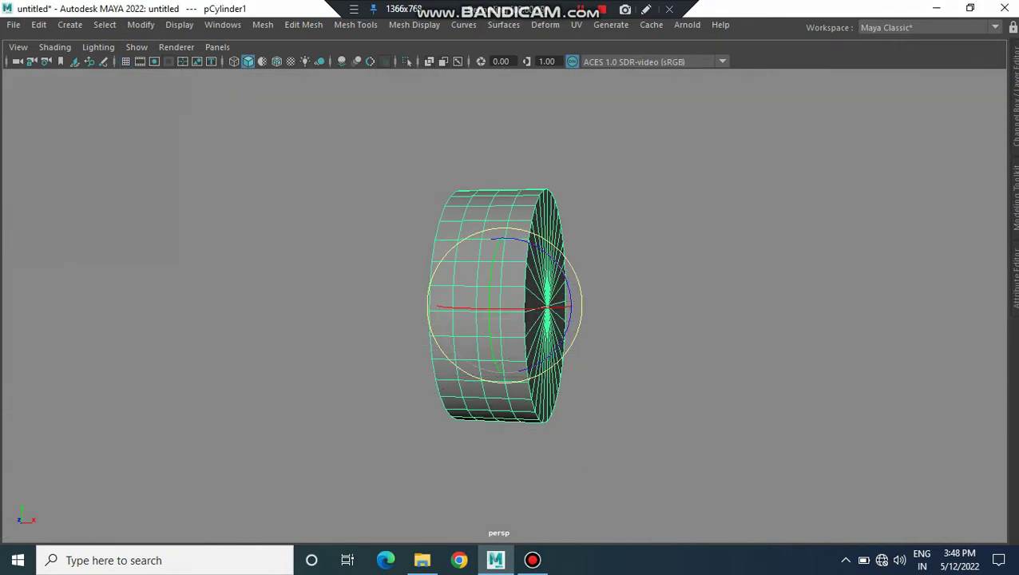
alt+drag(559, 319, 479, 320)
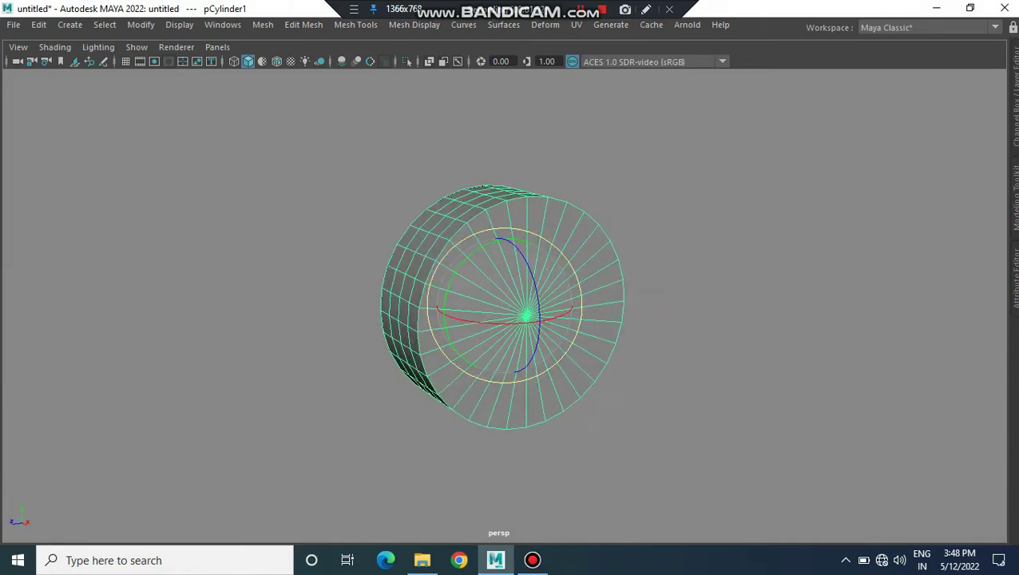
click(545, 147)
click(511, 240)
- Inset the front cap faces with a 0.19 extrude offset and delete the inner faces
right_drag(545, 147, 544, 189)
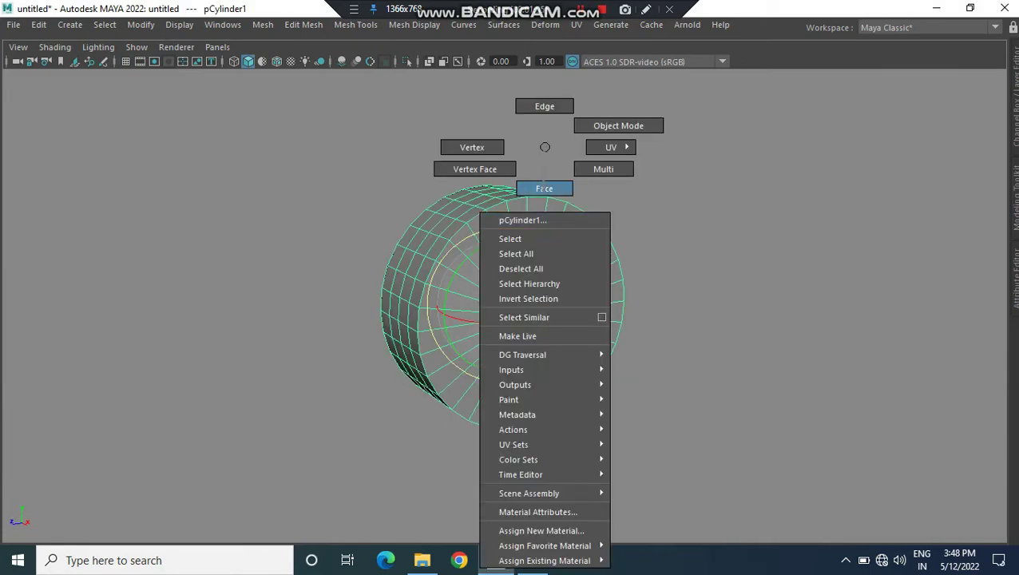
mouse_move(511, 312)
alt+mouse_down()
mouse_move(559, 308)
mouse_move(447, 240)
mouse_move(436, 254)
alt+mouse_up()
double_click(438, 236)
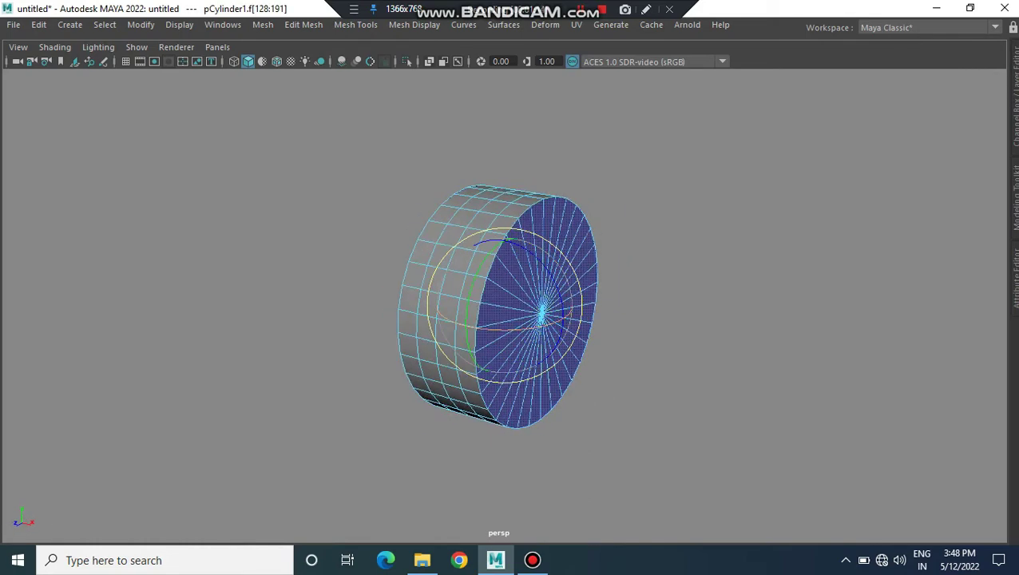
key(ctrl+e)
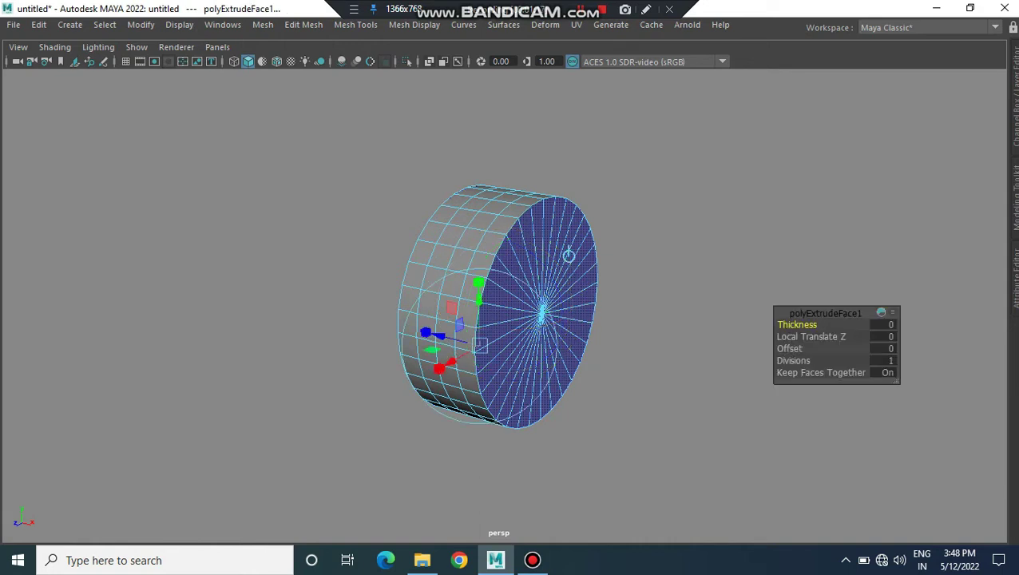
drag(789, 349, 823, 348)
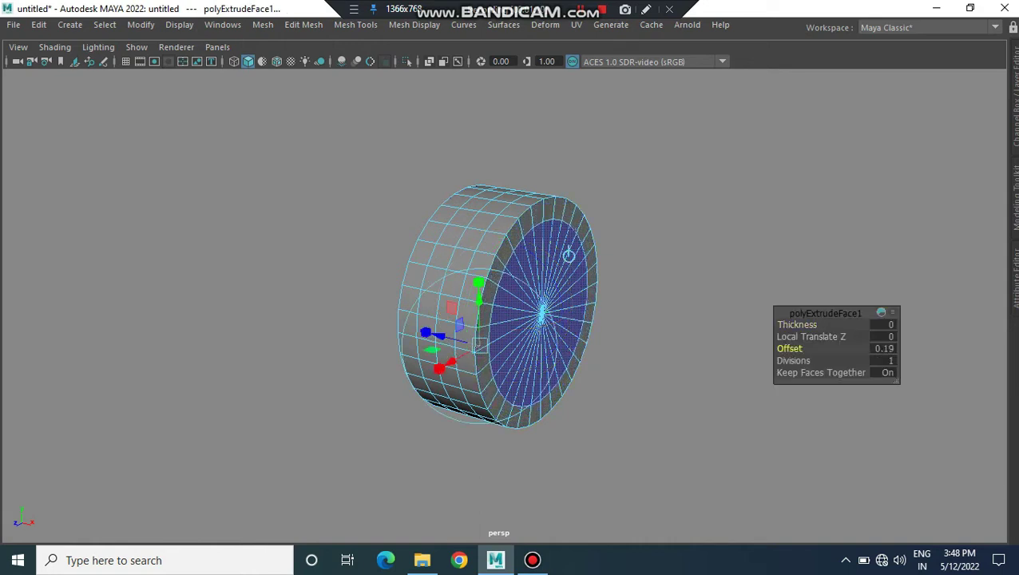
scroll(497, 306, up, 2)
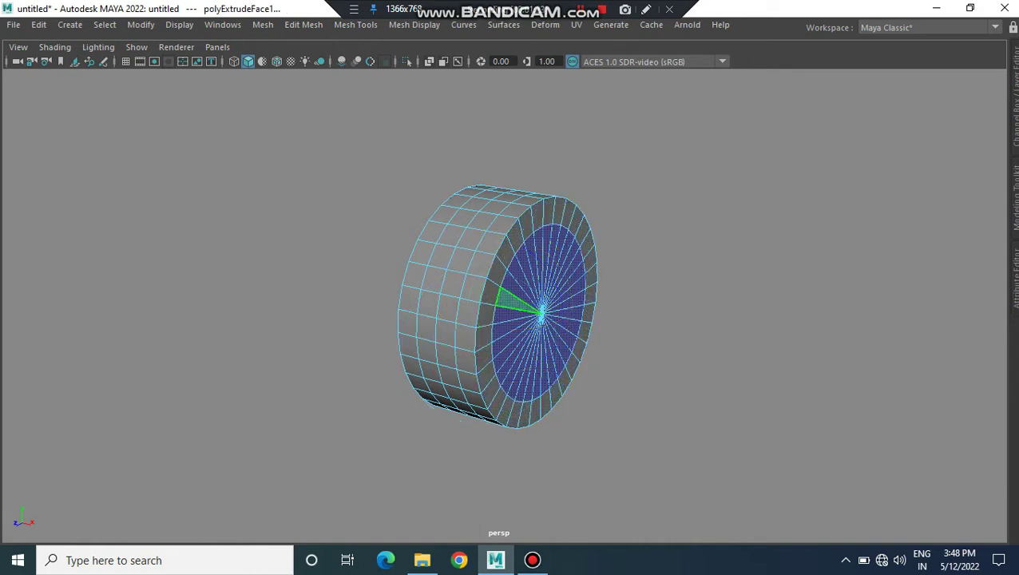
key(Delete)
alt+drag(495, 303, 559, 303)
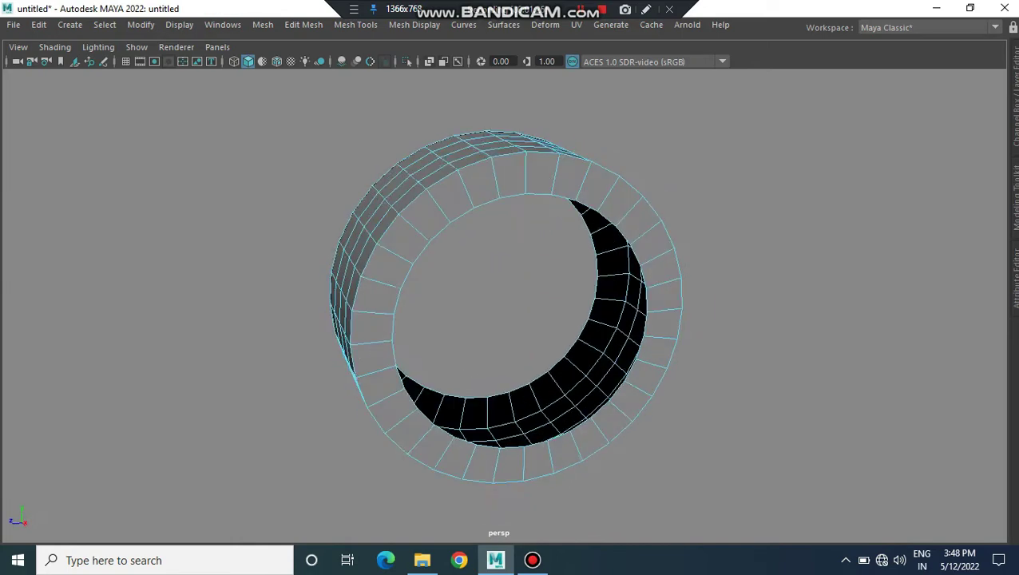
- Bridge the facing border edges twice to close the inner wall, then show Material Attributes
right_drag(580, 148, 576, 105)
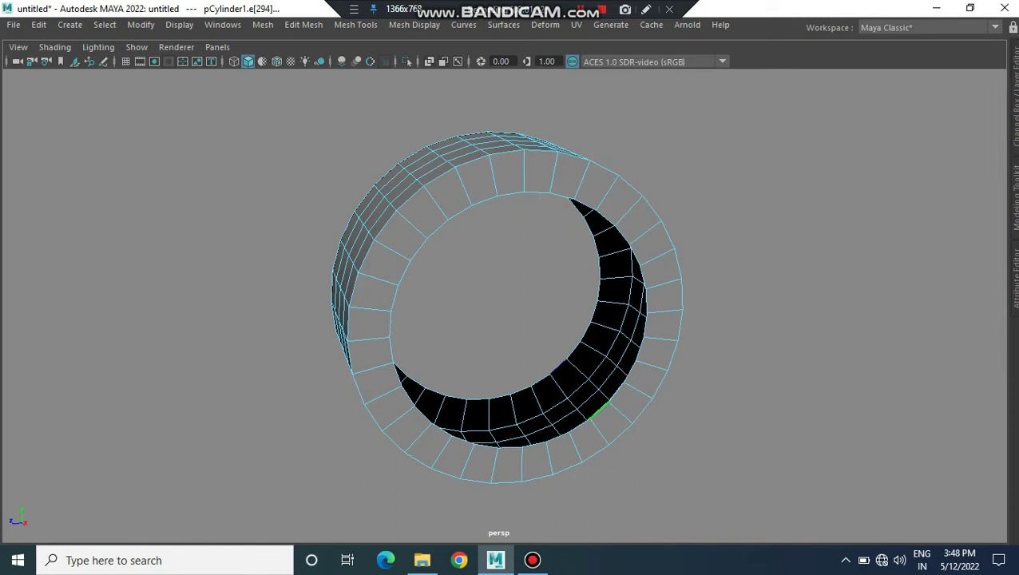
shift+right_drag(573, 284, 557, 460)
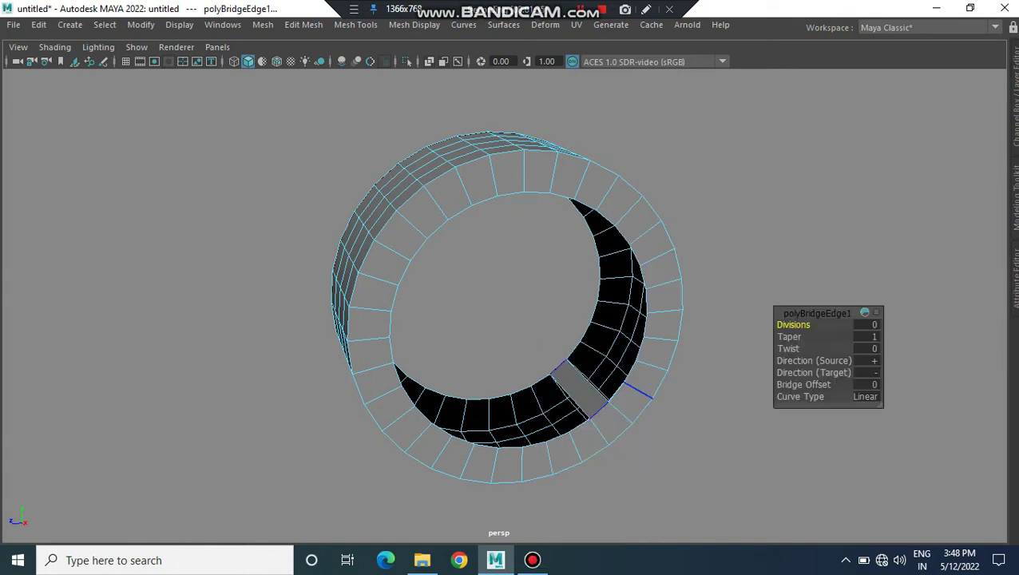
click(569, 393)
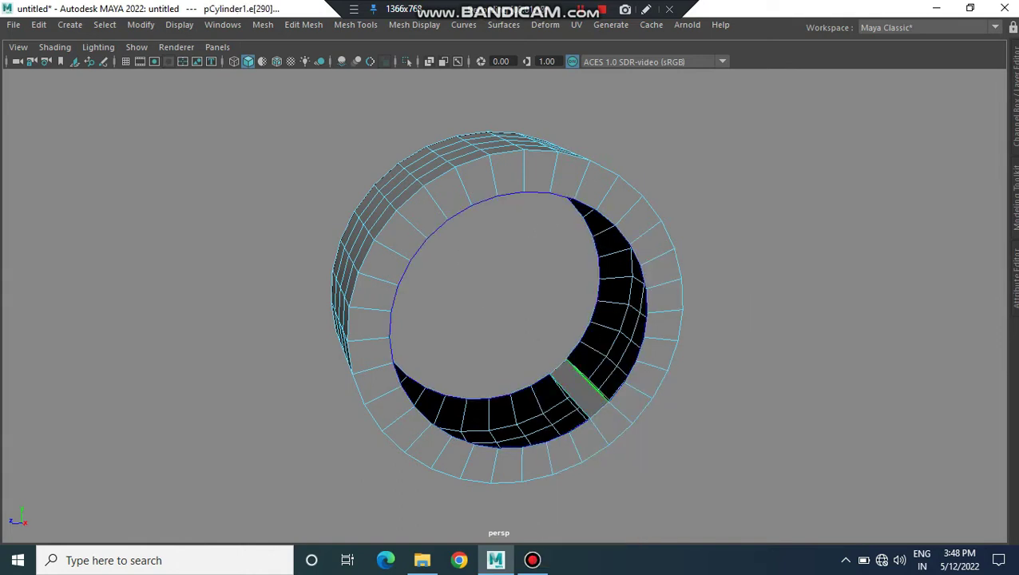
shift+right_drag(571, 289, 561, 462)
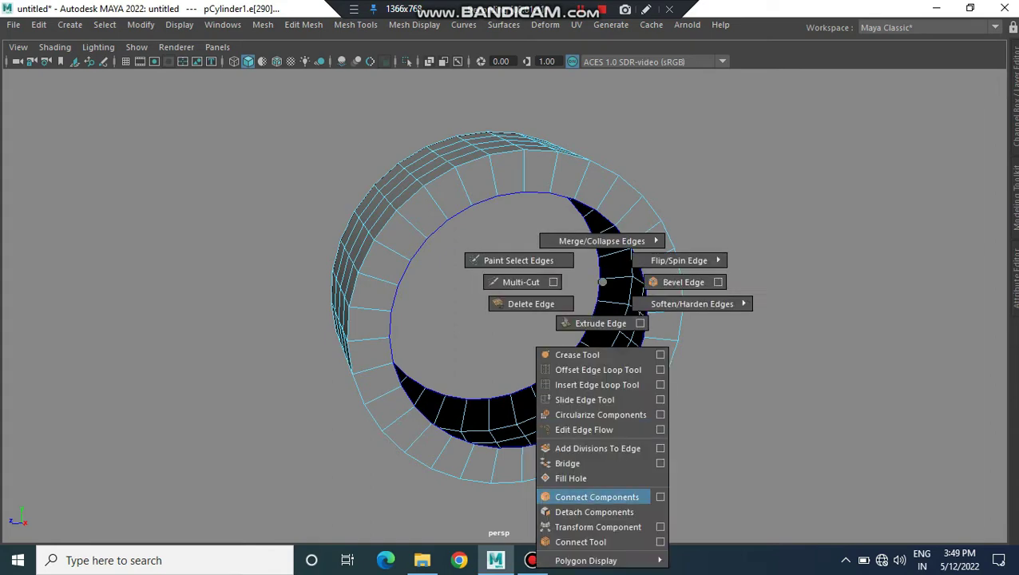
alt+drag(495, 304, 431, 311)
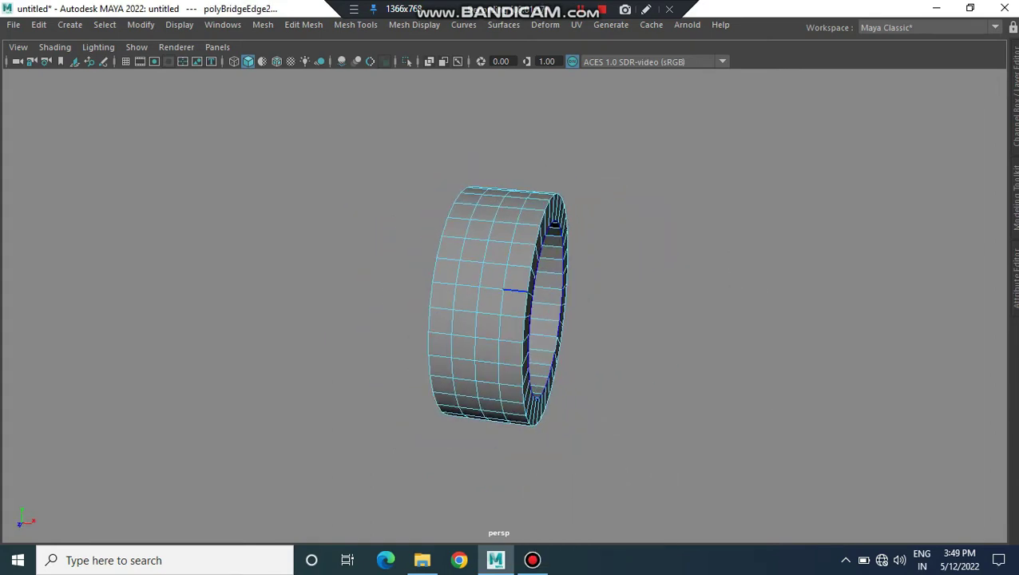
right_drag(484, 150, 483, 511)
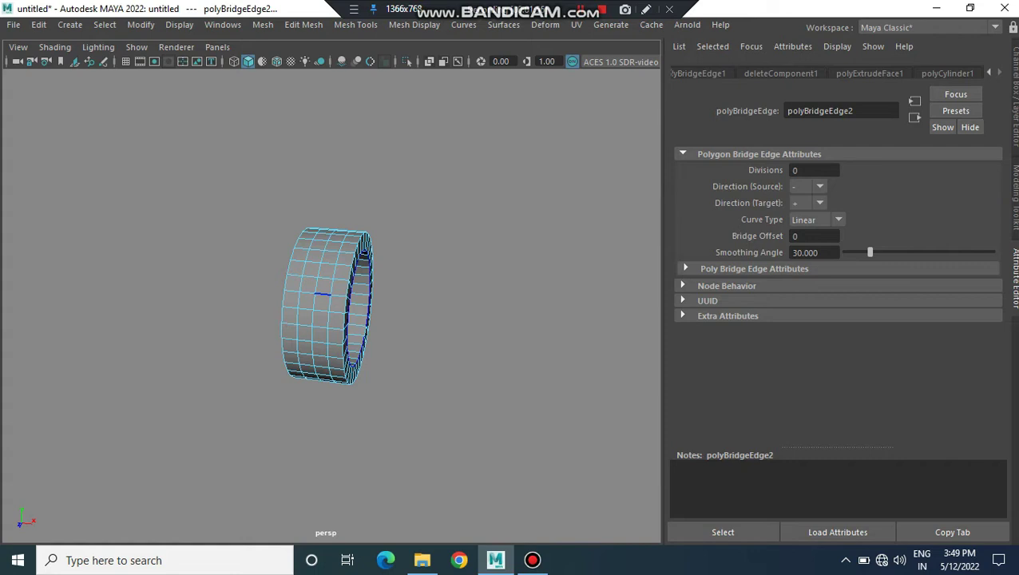
- Assign a new Blinn material (blinn1) to the tire with its colour darkened to about 0.107
click(869, 73)
click(947, 73)
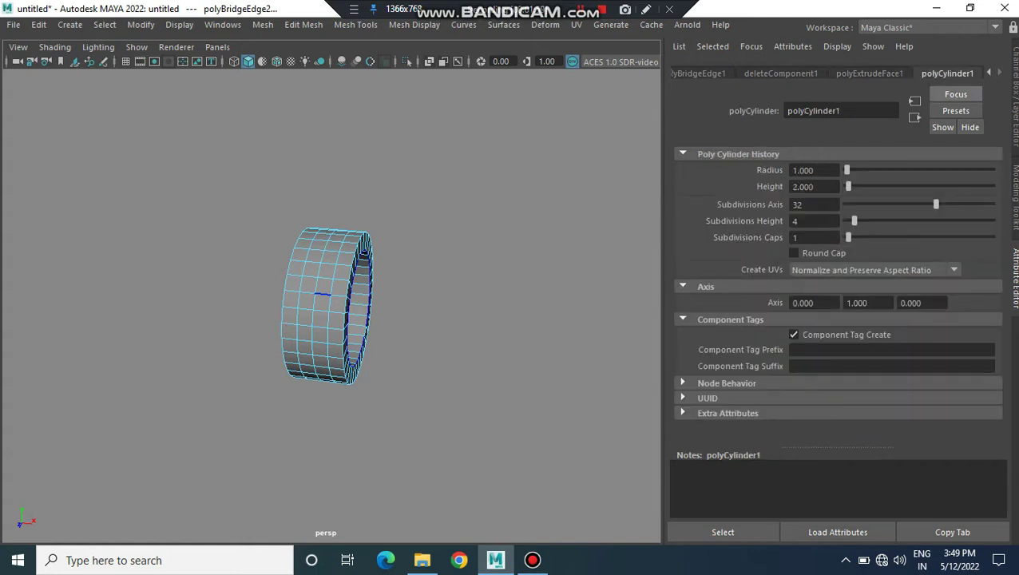
scroll(349, 304, up, 4)
right_drag(336, 146, 318, 530)
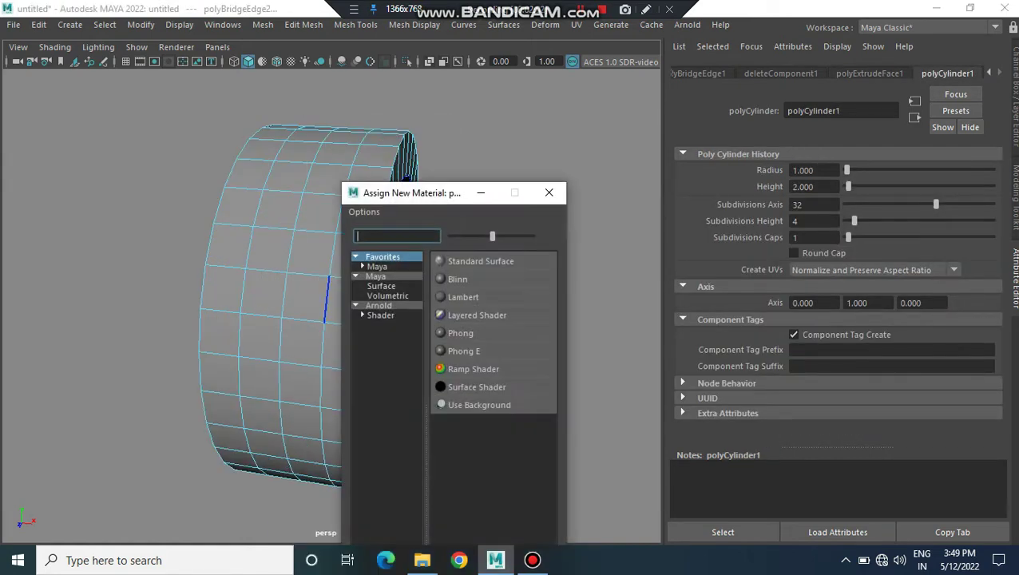
click(458, 279)
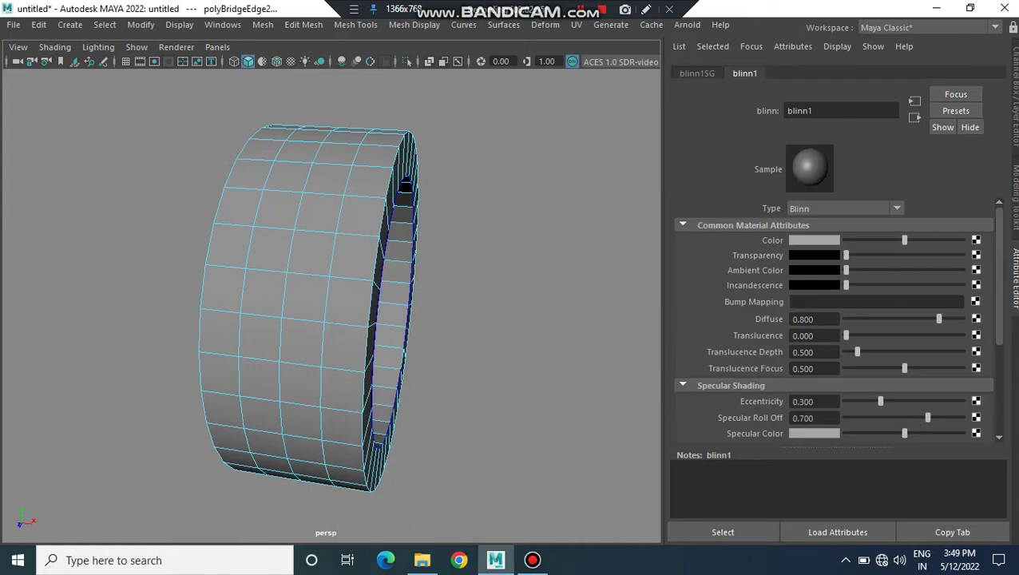
click(813, 239)
scroll(308, 307, down, 2)
scroll(307, 308, up, 2)
right_drag(330, 147, 415, 125)
right_click(360, 147)
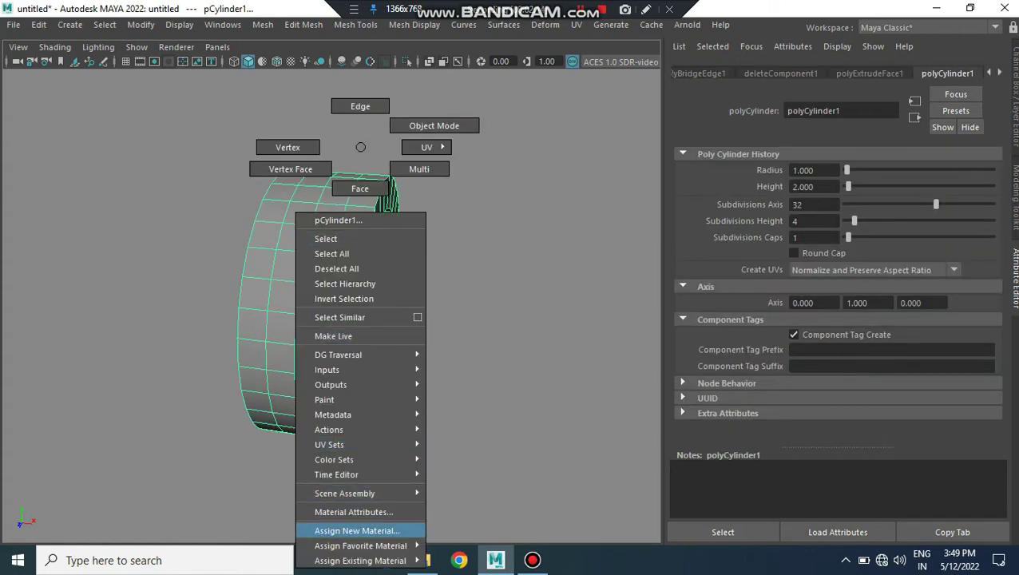
click(477, 421)
key(ctrl+a)
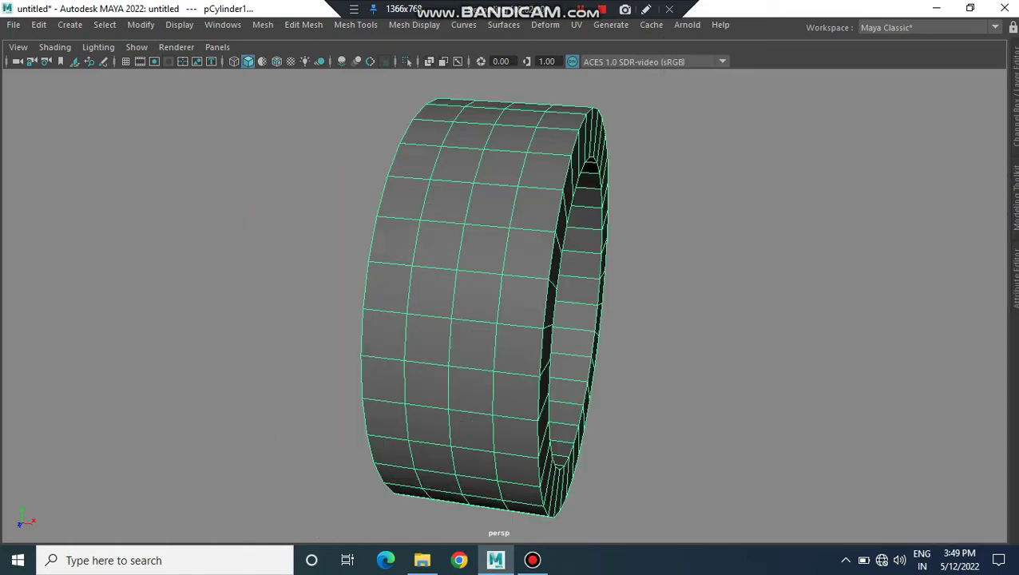
- Select the outer edge loop on the left rim and scale it slightly inward
mouse_move(503, 304)
alt+mouse_down()
mouse_move(447, 288)
mouse_move(568, 300)
alt+mouse_up()
shift+right_drag(557, 193, 558, 193)
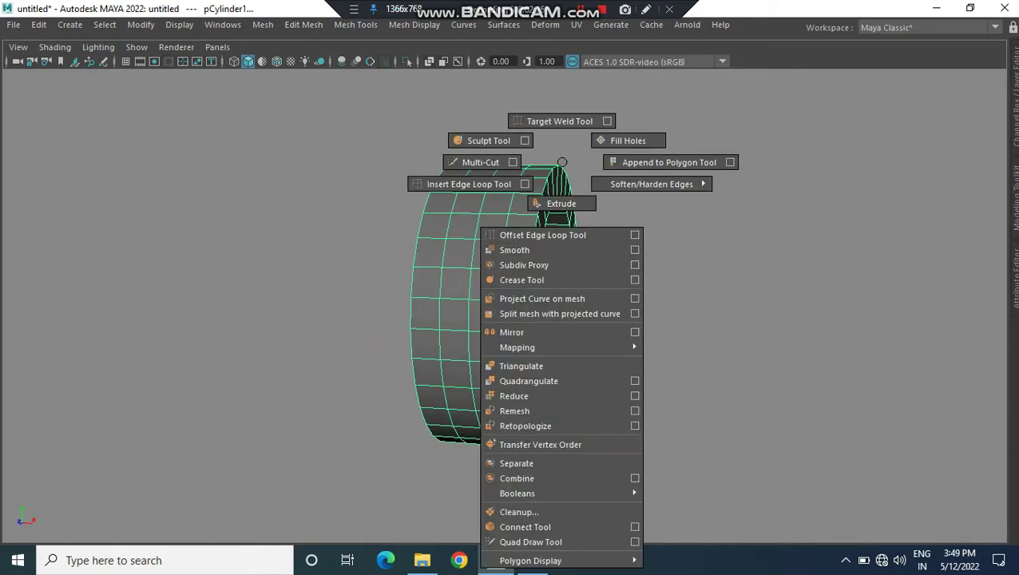
right_drag(559, 150, 559, 104)
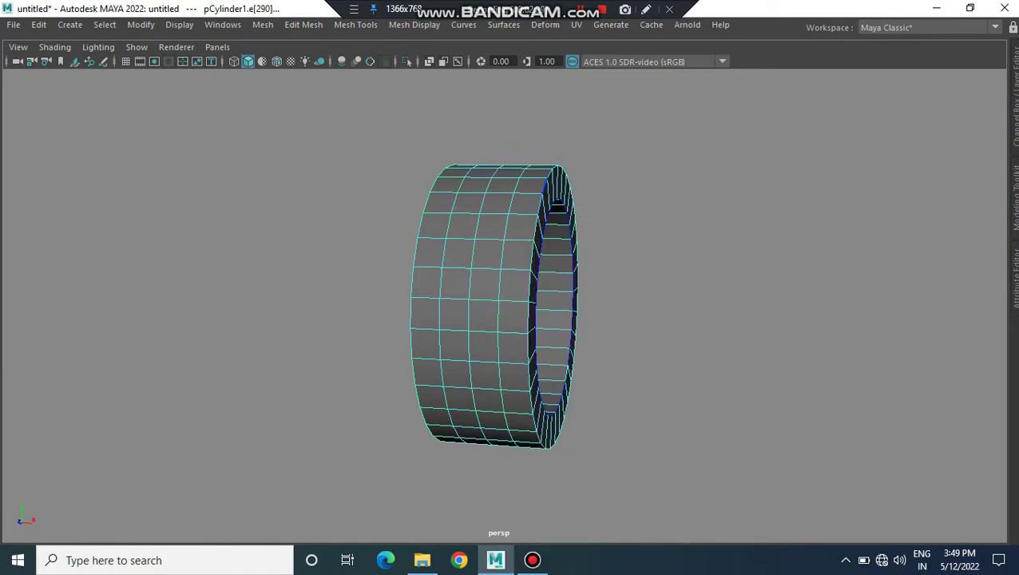
double_click(533, 320)
double_click(413, 256)
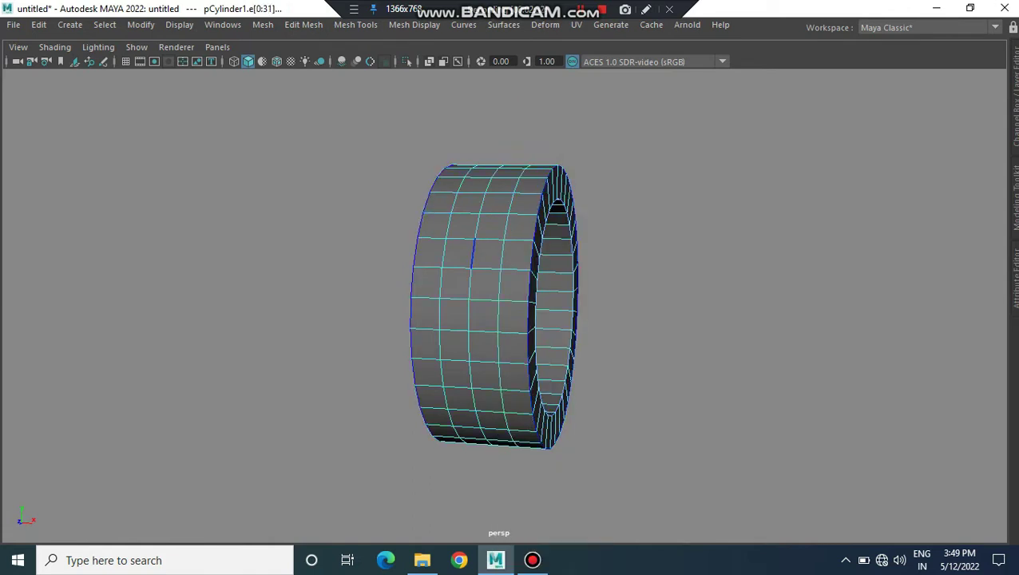
drag(570, 308, 557, 307)
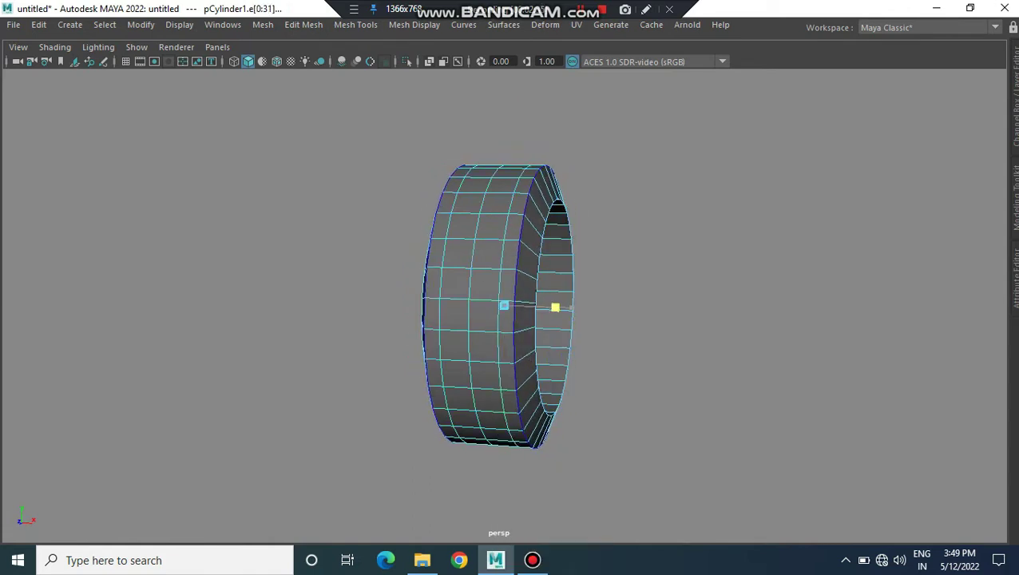
mouse_move(559, 399)
alt+mouse_down()
mouse_move(480, 399)
mouse_move(559, 399)
alt+mouse_up()
- Select alternating vertex columns down the tire in vertex mode
right_click(621, 147)
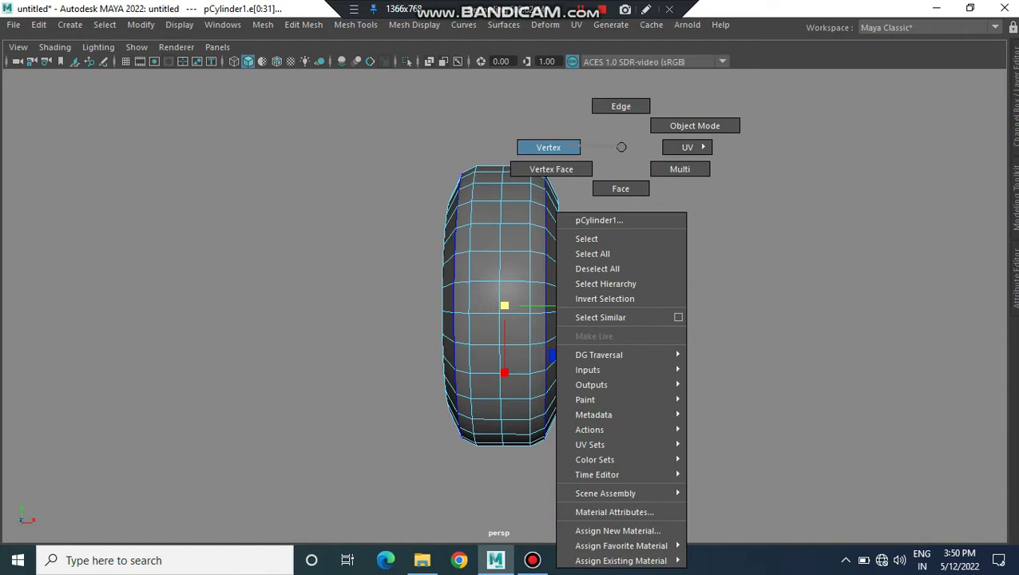
right_drag(622, 147, 549, 147)
alt+drag(559, 399, 575, 399)
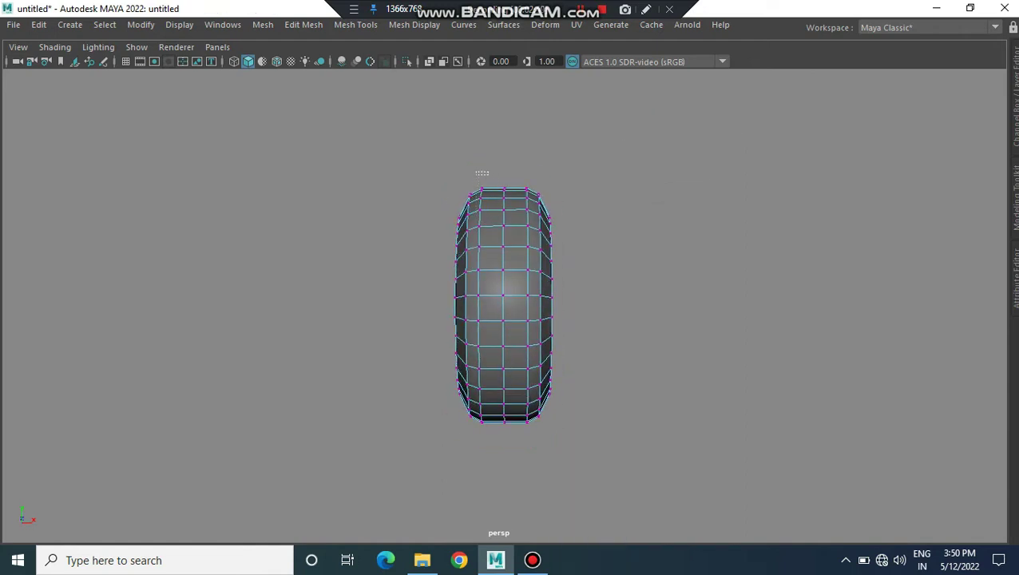
drag(476, 285, 476, 435)
drag(517, 175, 527, 471)
mouse_move(575, 399)
alt+mouse_down()
mouse_move(638, 375)
mouse_move(587, 395)
alt+mouse_up()
- Rotate the selected vertex columns about X into a chevron zigzag
alt+drag(559, 359, 527, 359)
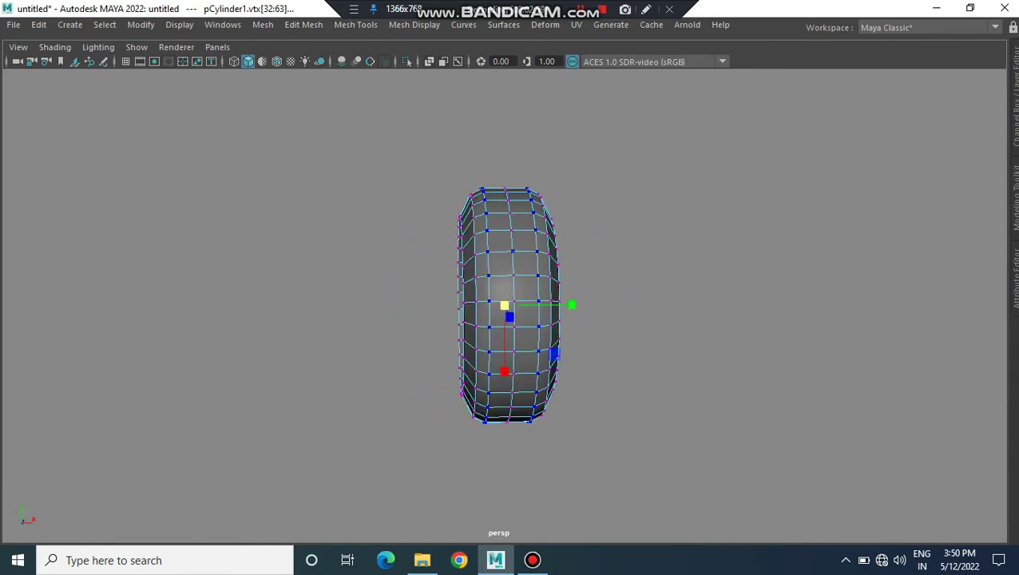
scroll(510, 304, up, 3)
key(e)
drag(527, 315, 527, 307)
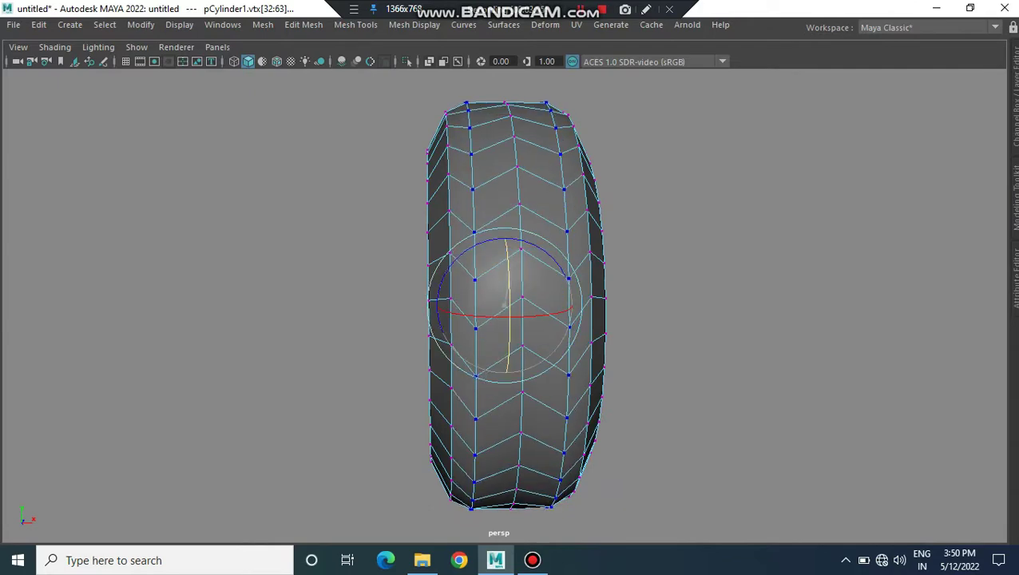
alt+drag(559, 240, 637, 147)
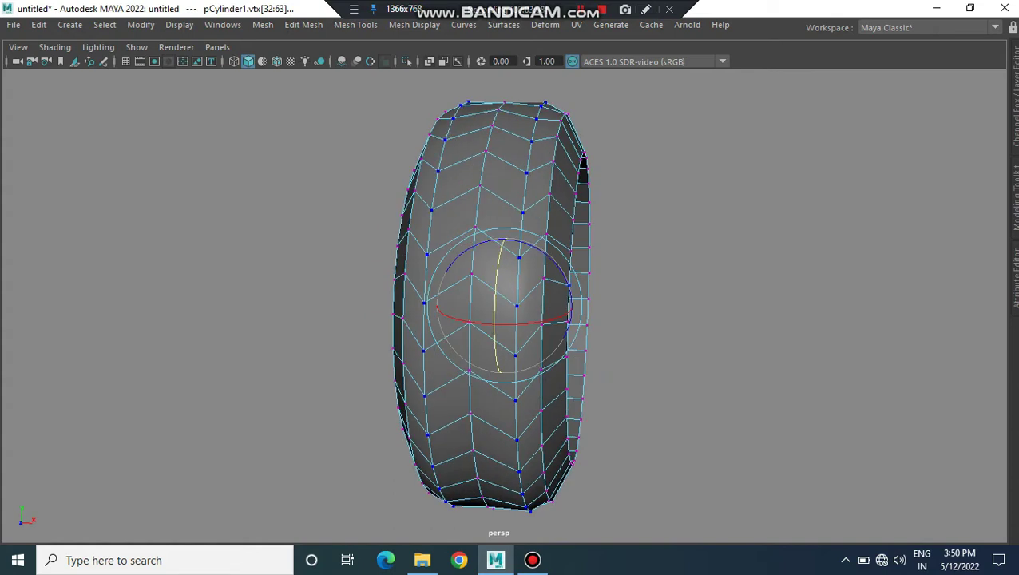
- Return to Object Mode, then pick a single tire face in face mode
right_click(637, 147)
click(711, 125)
right_click(510, 145)
click(509, 187)
click(535, 224)
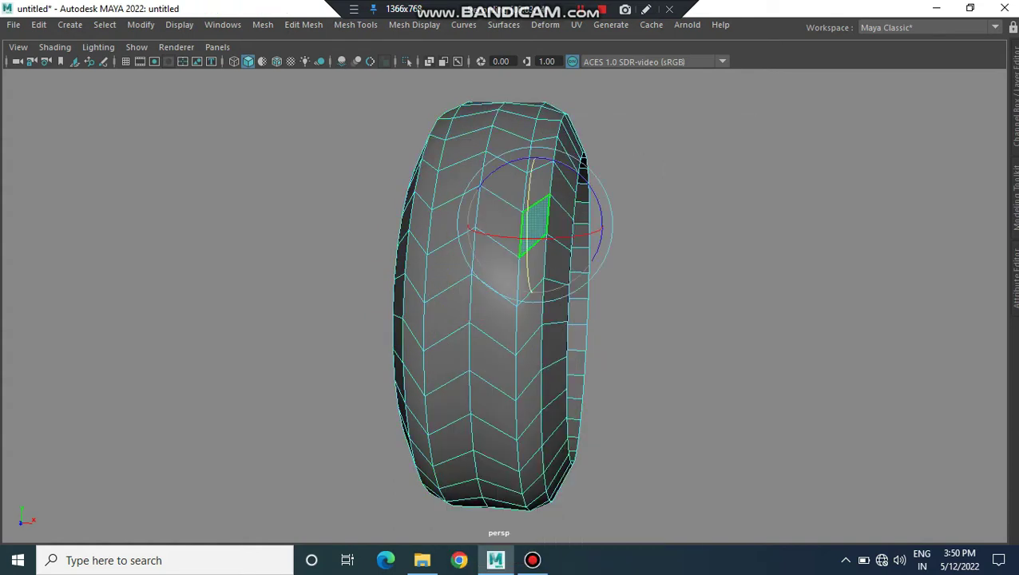
- Select all the tire's faces by double-clicking neighbouring face loops
key(w)
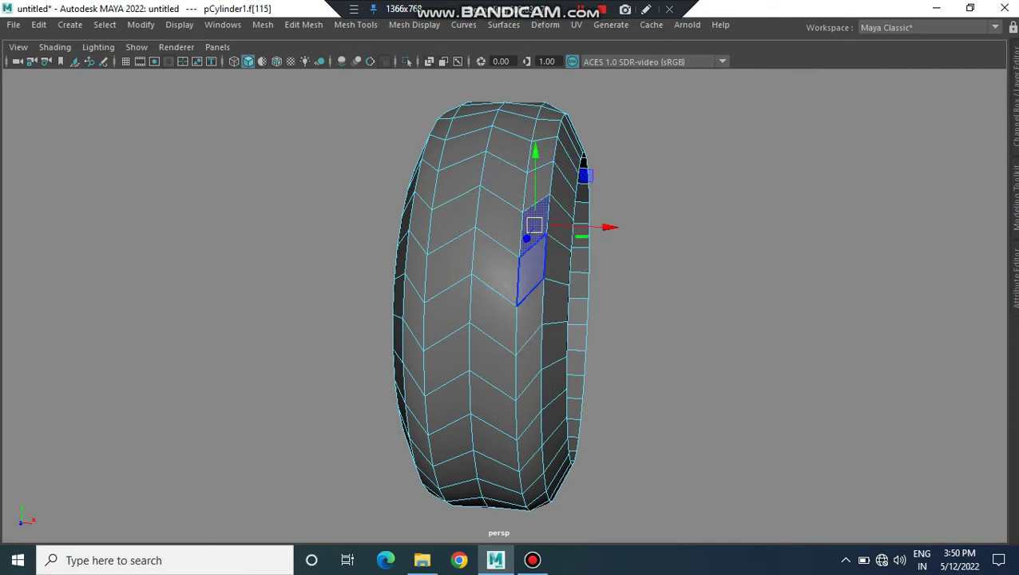
shift+double_click(529, 329)
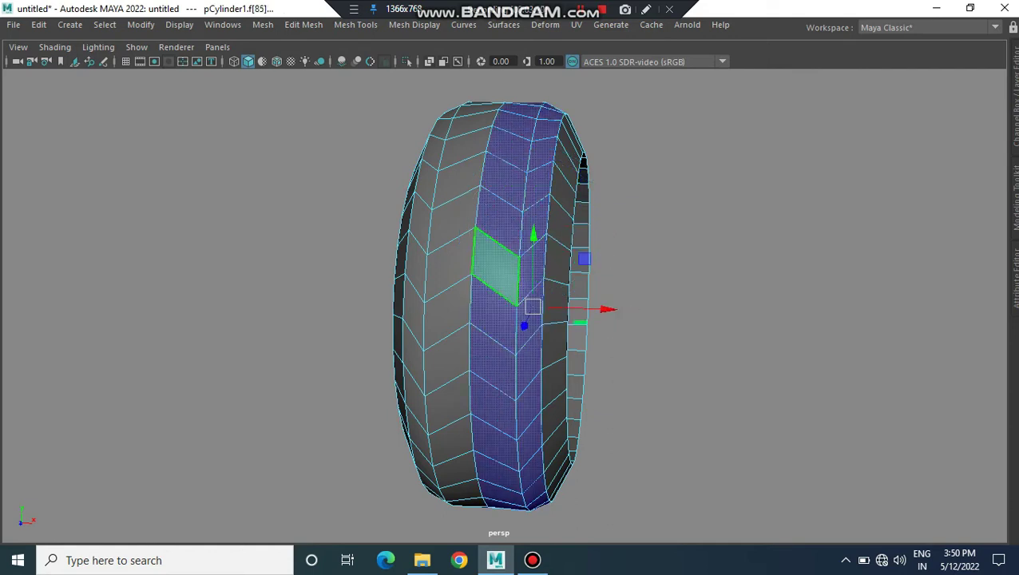
shift+double_click(447, 272)
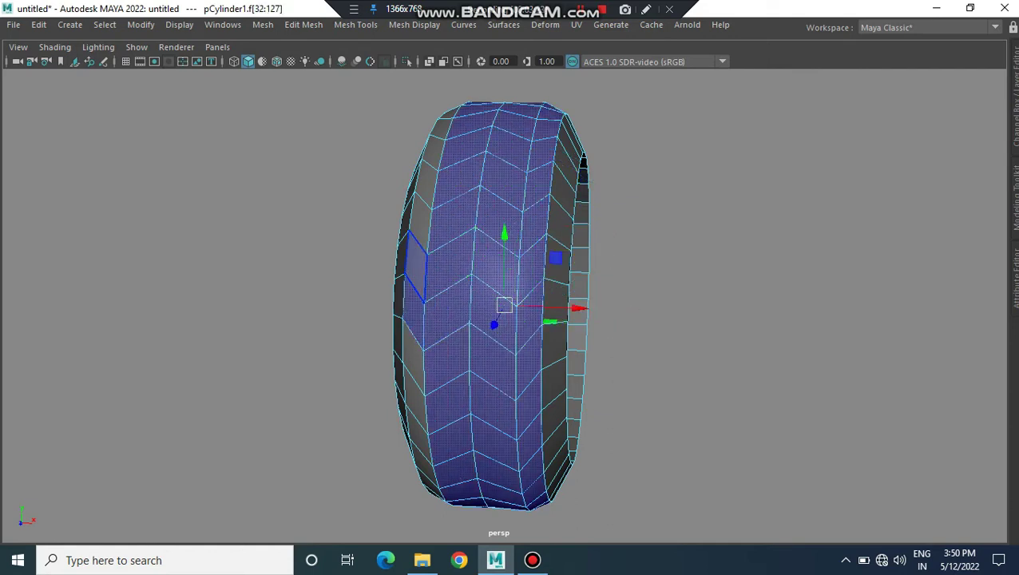
shift+double_click(415, 265)
- Extrude the faces individually (Keep Faces Together off) with Offset 0.01 and Thickness 0.02
key(ctrl+e)
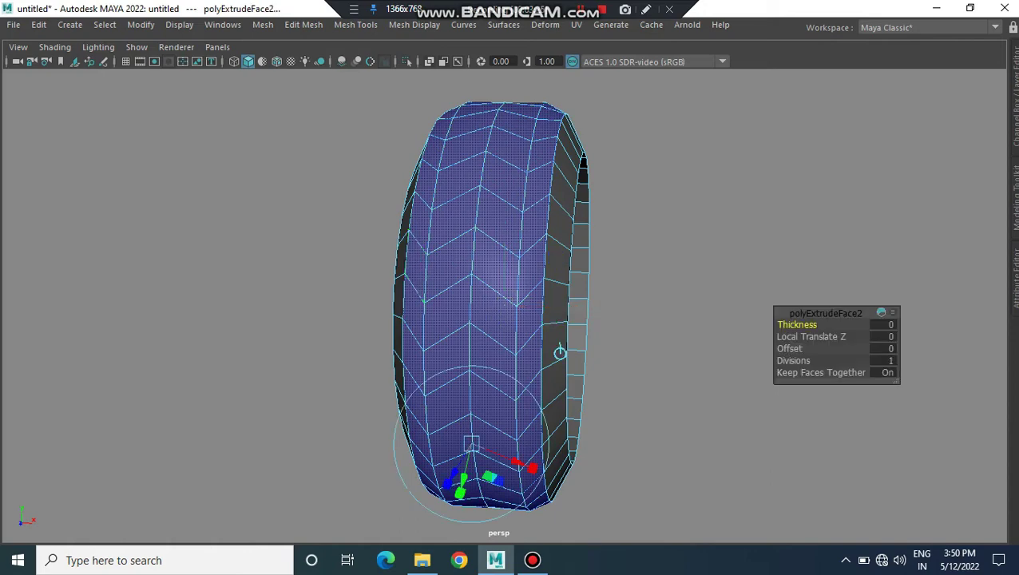
click(821, 373)
drag(559, 352, 560, 353)
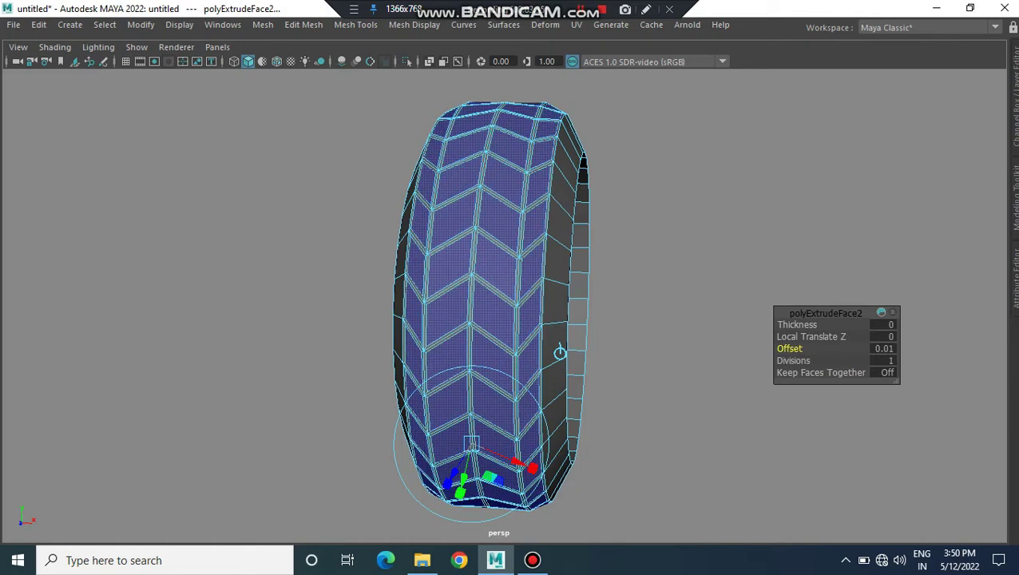
drag(560, 352, 559, 352)
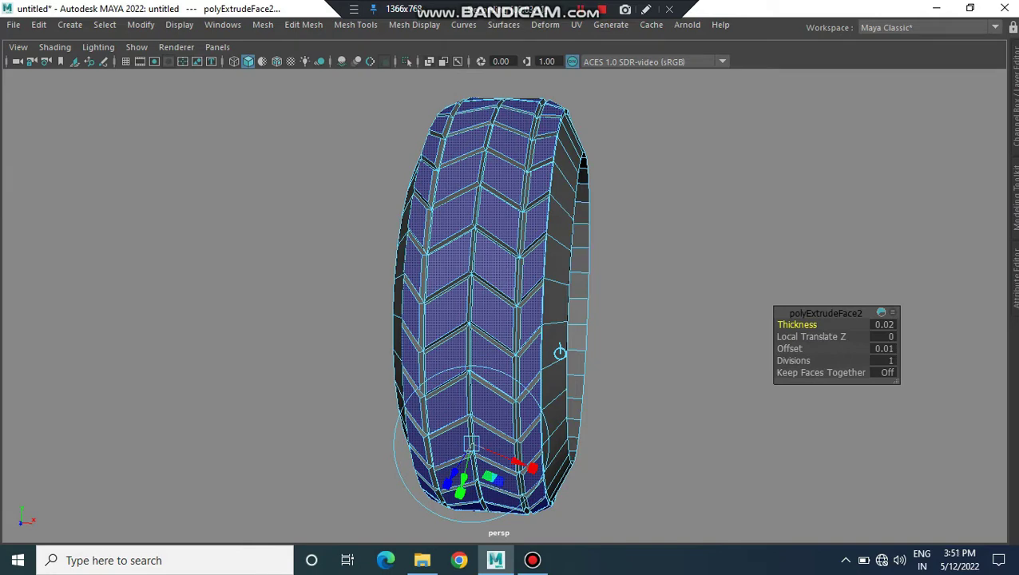
right_drag(639, 146, 712, 125)
mouse_move(713, 125)
alt+mouse_down()
mouse_move(631, 135)
mouse_move(559, 239)
alt+mouse_up()
shift+right_click(537, 252)
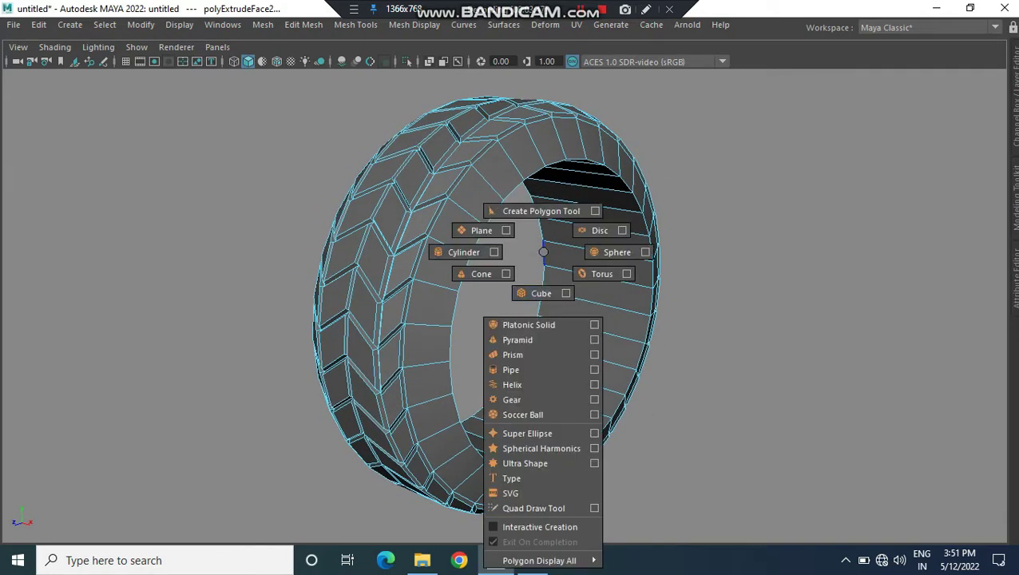
- Insert edge loops ringing the tire's sidewall with the Insert Edge Loop Tool
right_click(543, 147)
mouse_move(543, 147)
right_down()
mouse_move(602, 169)
mouse_move(466, 182)
right_up()
click(479, 185)
click(464, 210)
alt+drag(464, 210, 464, 211)
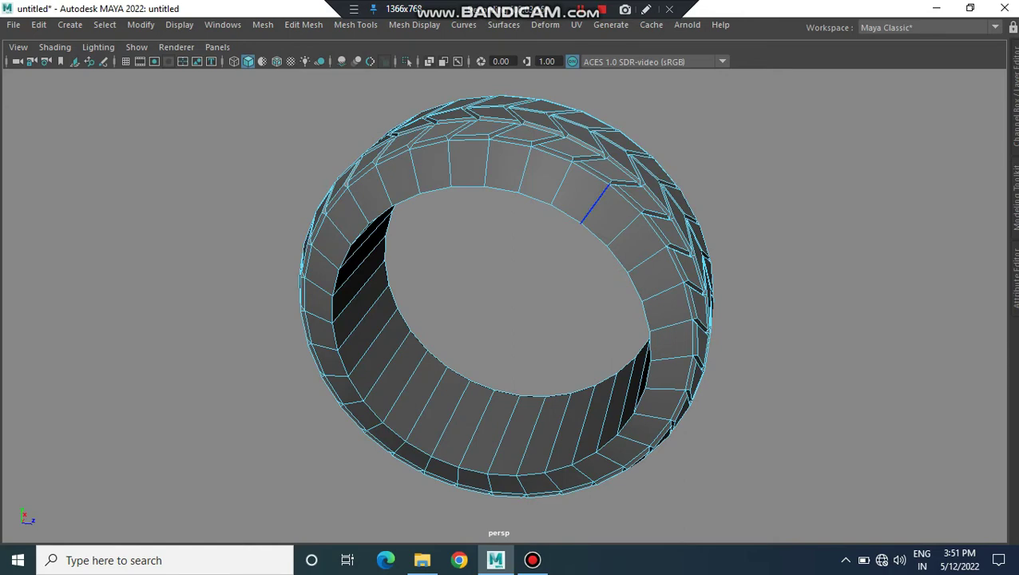
alt+drag(503, 296, 429, 199)
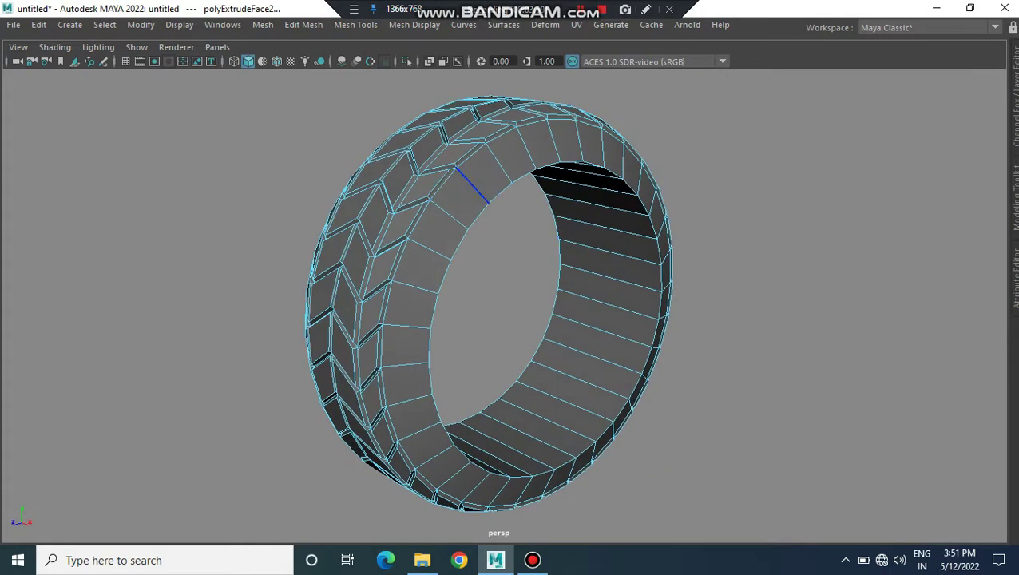
shift+right_drag(466, 193, 466, 194)
mouse_move(469, 145)
right_down()
mouse_move(467, 187)
mouse_move(391, 177)
right_up()
click(460, 196)
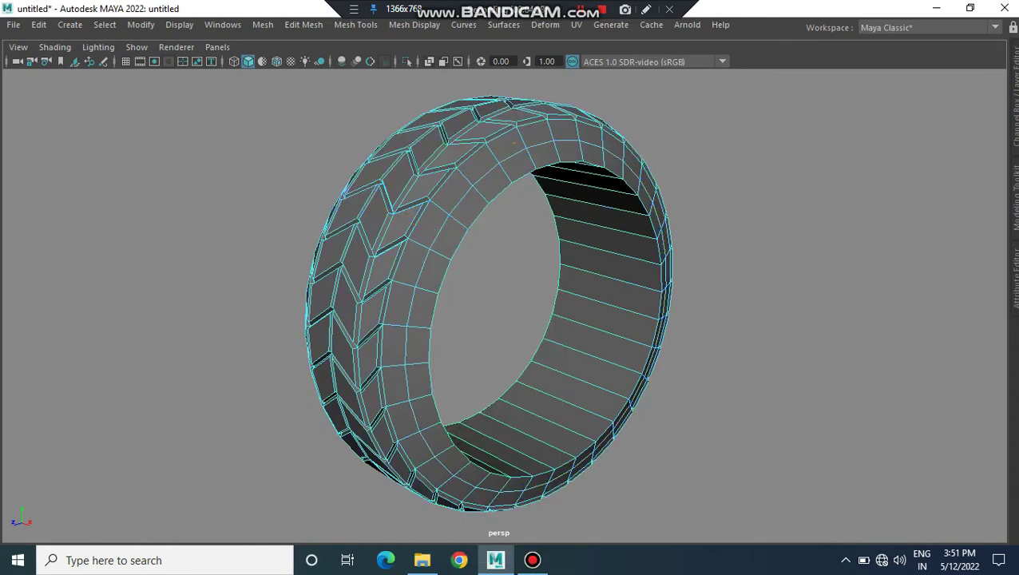
mouse_move(479, 159)
alt+mouse_down()
mouse_move(548, 164)
mouse_move(594, 251)
alt+mouse_up()
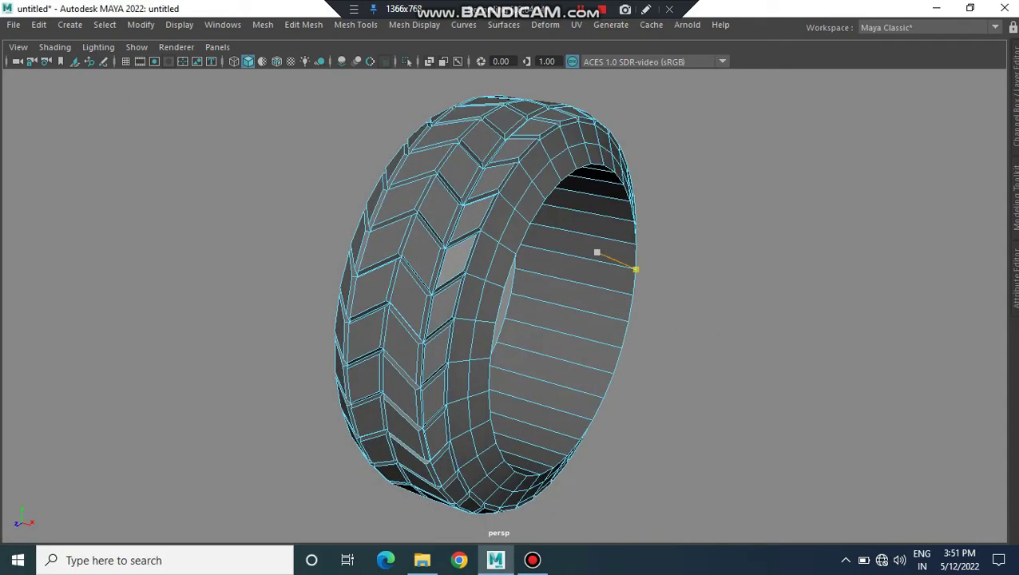
right_click(583, 147)
- Insert an edge loop around the tire's inner band
right_drag(583, 147, 583, 106)
double_click(525, 191)
alt+drag(525, 192, 415, 200)
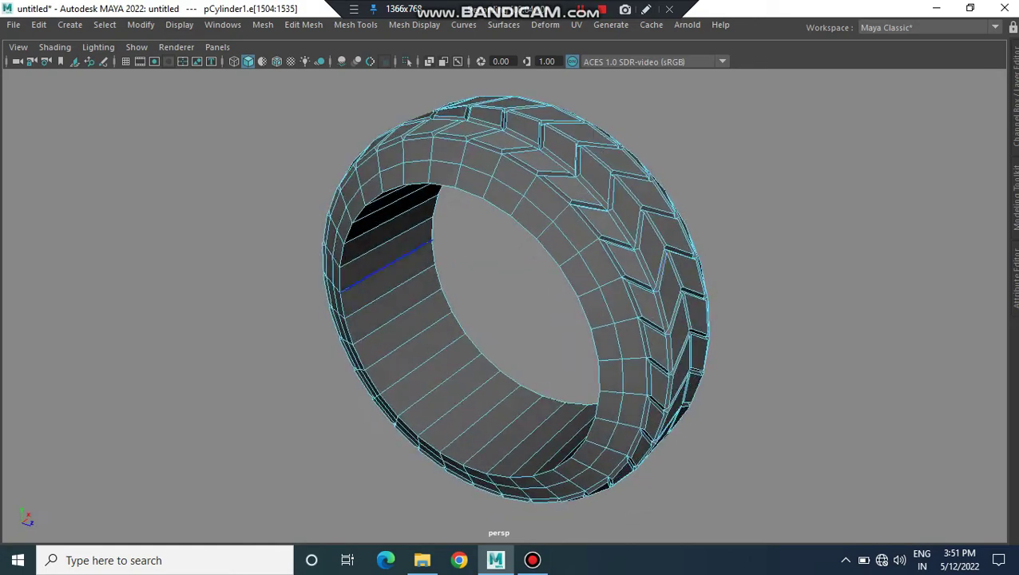
click(564, 236)
alt+drag(511, 304, 431, 303)
- Slide the inner-band edge loop close to the rim edge and return to Object Mode
key(t)
drag(562, 325, 566, 327)
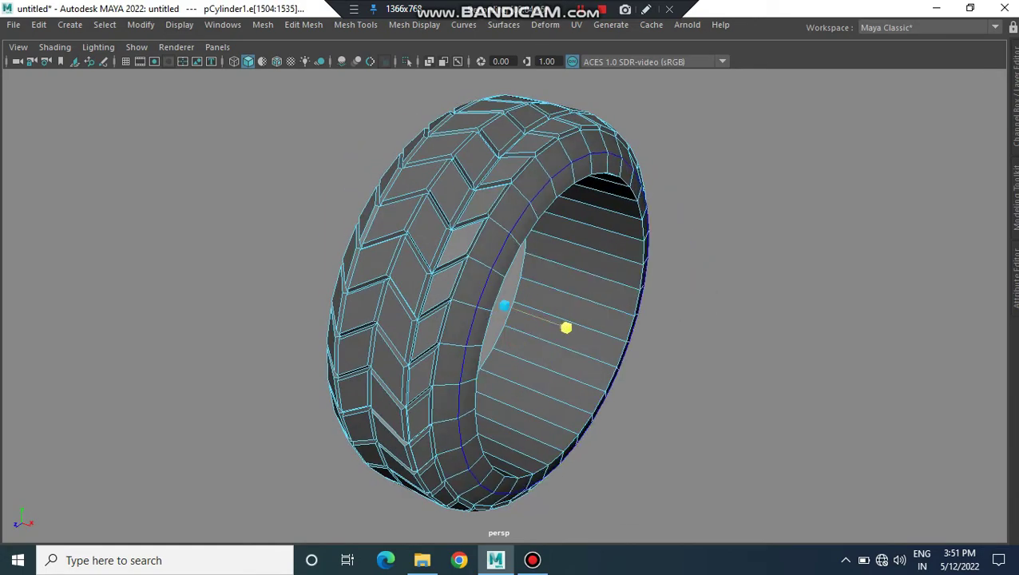
mouse_move(511, 303)
alt+mouse_down()
mouse_move(575, 303)
mouse_move(543, 303)
alt+mouse_up()
double_click(580, 265)
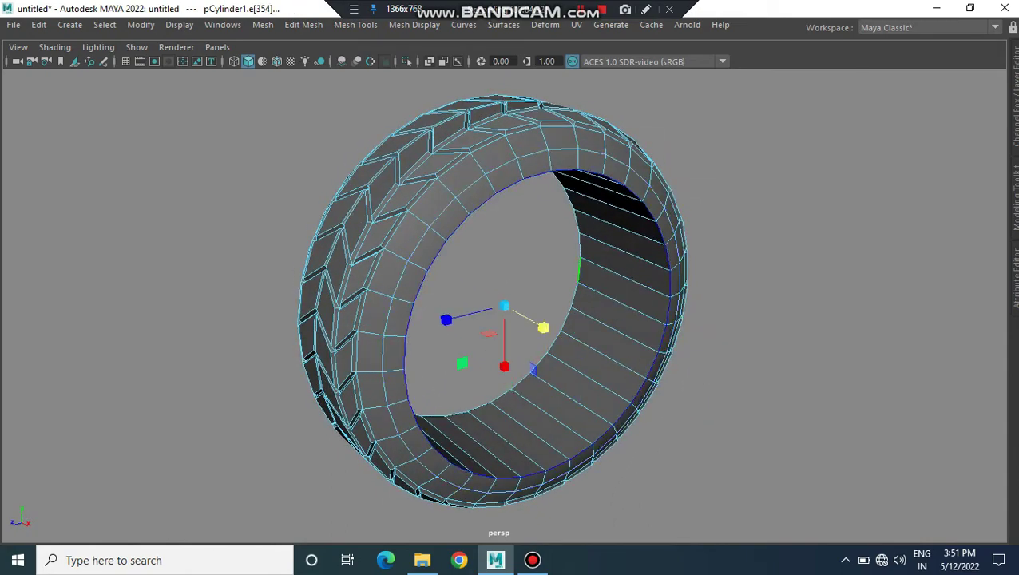
drag(543, 327, 537, 323)
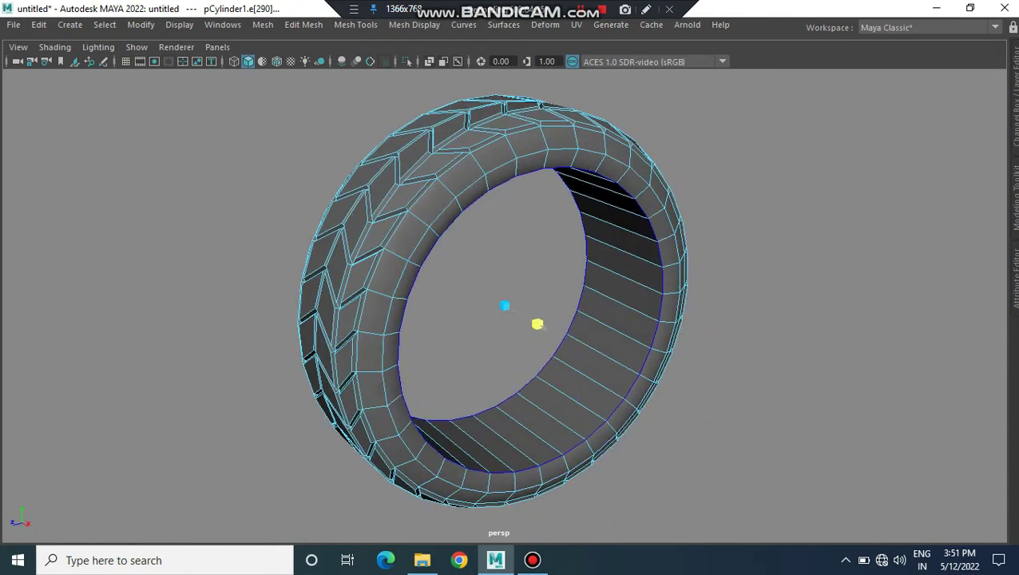
drag(537, 324, 527, 304)
scroll(503, 303, down, 3)
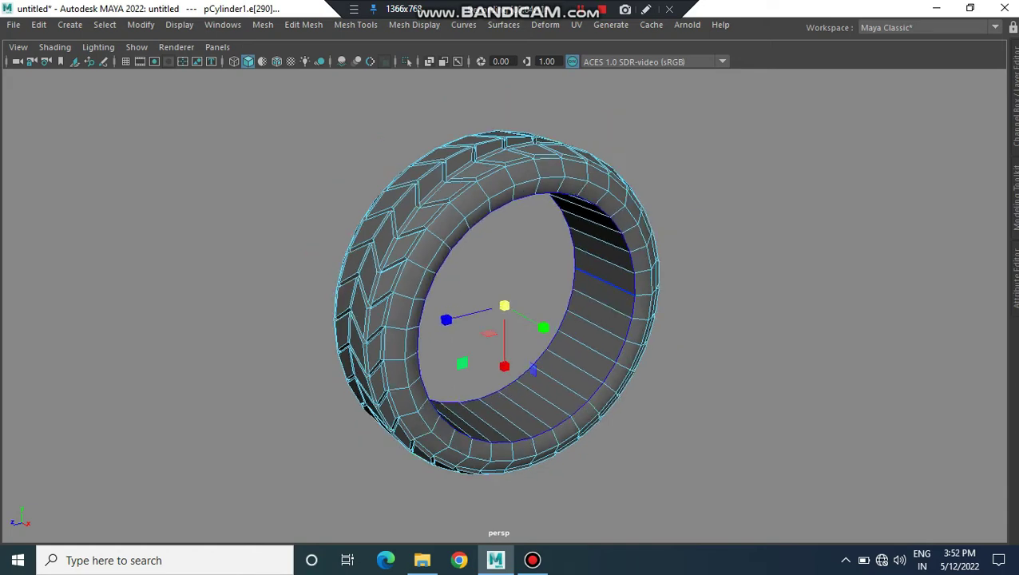
alt+drag(607, 146, 719, 147)
right_click(748, 147)
click(821, 125)
- Select the tire's rim edge loop in edge mode
click(239, 319)
mouse_move(479, 319)
alt+mouse_down()
mouse_move(599, 320)
mouse_move(599, 255)
alt+mouse_up()
mouse_move(511, 303)
alt+mouse_down()
mouse_move(559, 288)
mouse_move(527, 303)
mouse_move(559, 303)
mouse_move(527, 271)
mouse_move(543, 303)
mouse_move(610, 295)
mouse_move(479, 271)
mouse_move(511, 304)
mouse_move(527, 303)
mouse_move(479, 287)
mouse_move(511, 263)
alt+mouse_up()
scroll(512, 303, up, 3)
scroll(511, 304, down, 3)
click(447, 152)
scroll(447, 152, up, 3)
shift+right_click(444, 156)
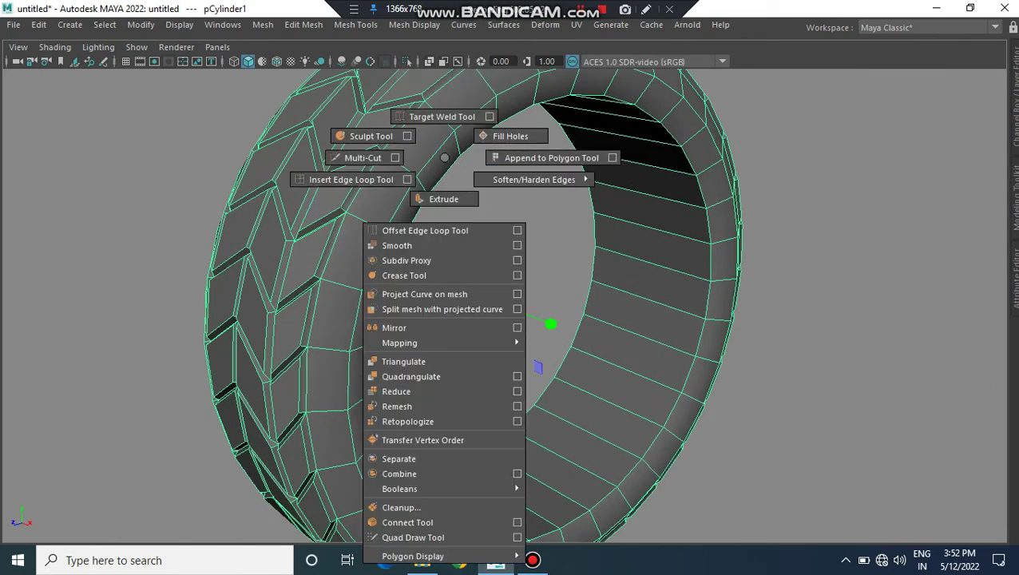
right_drag(444, 157, 437, 108)
double_click(437, 153)
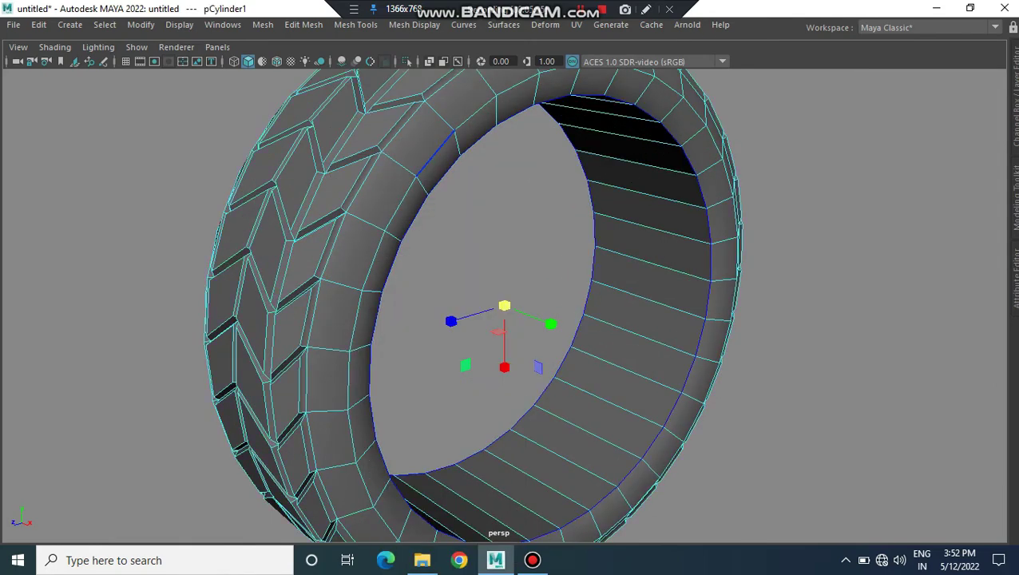
scroll(438, 152, down, 2)
key(space)
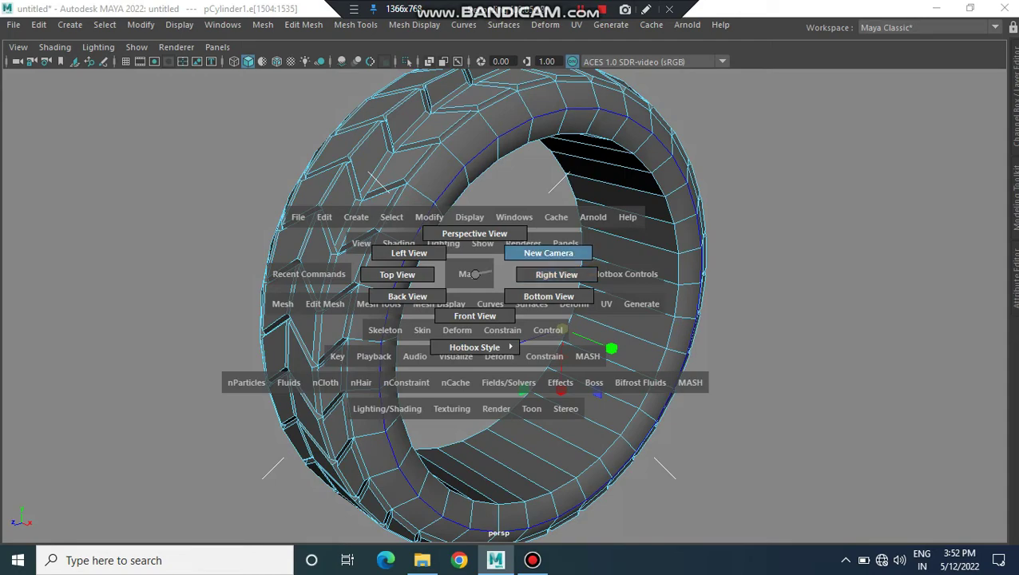
alt+drag(479, 319, 607, 311)
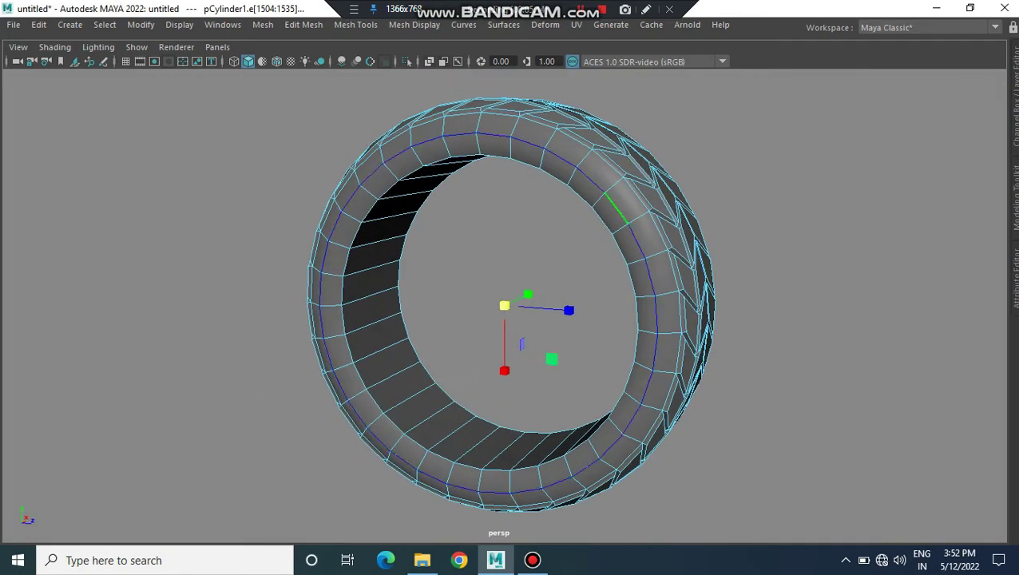
- Bevel the rim edge loop with a 0.15 fraction and return to Object Mode
key(ctrl+b)
middle_drag(806, 325, 727, 324)
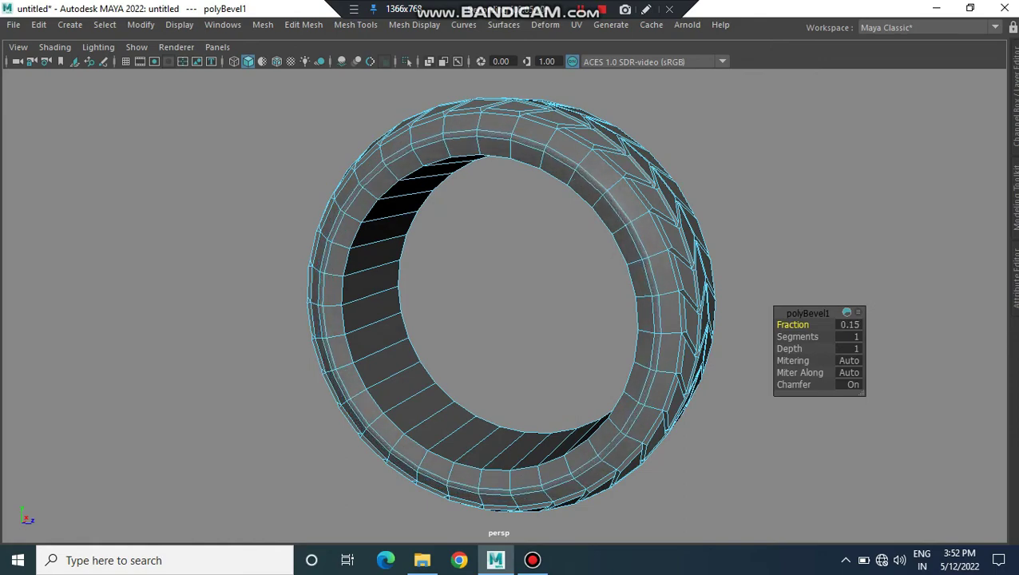
alt+drag(511, 303, 607, 304)
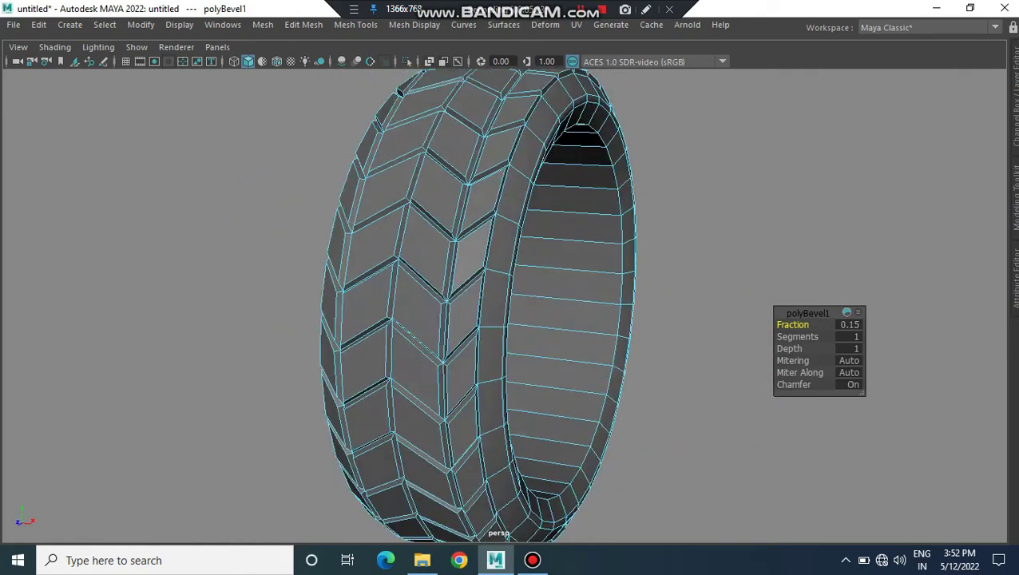
right_drag(496, 147, 578, 126)
click(498, 334)
- Orbit around the tire to inspect the tread head-on, the underside, and a three-quarter view from the other side
alt+drag(511, 304, 439, 303)
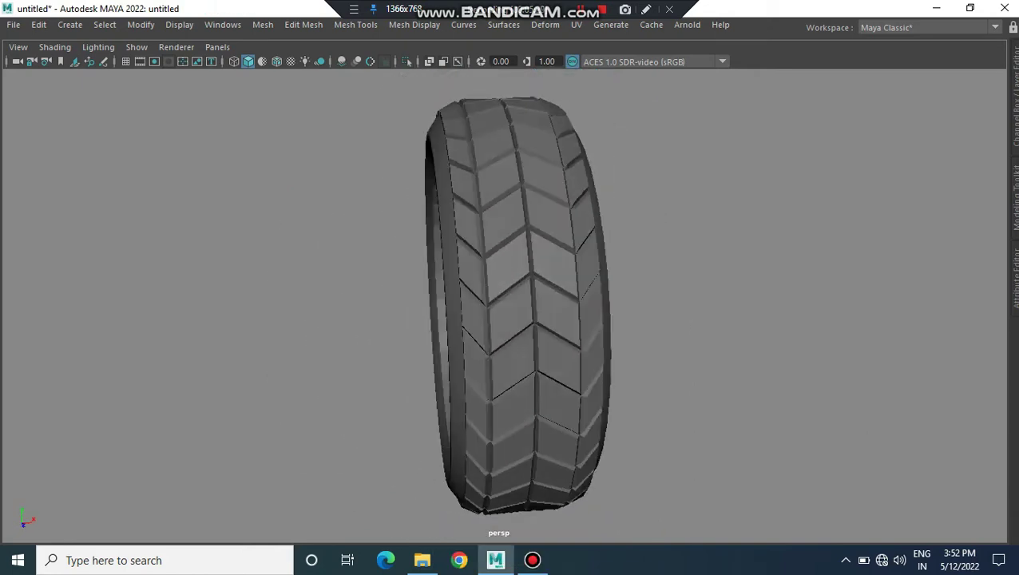
mouse_move(511, 304)
alt+mouse_down()
mouse_move(559, 304)
mouse_move(607, 288)
mouse_move(559, 304)
mouse_move(607, 272)
mouse_move(527, 304)
mouse_move(575, 295)
alt+mouse_up()
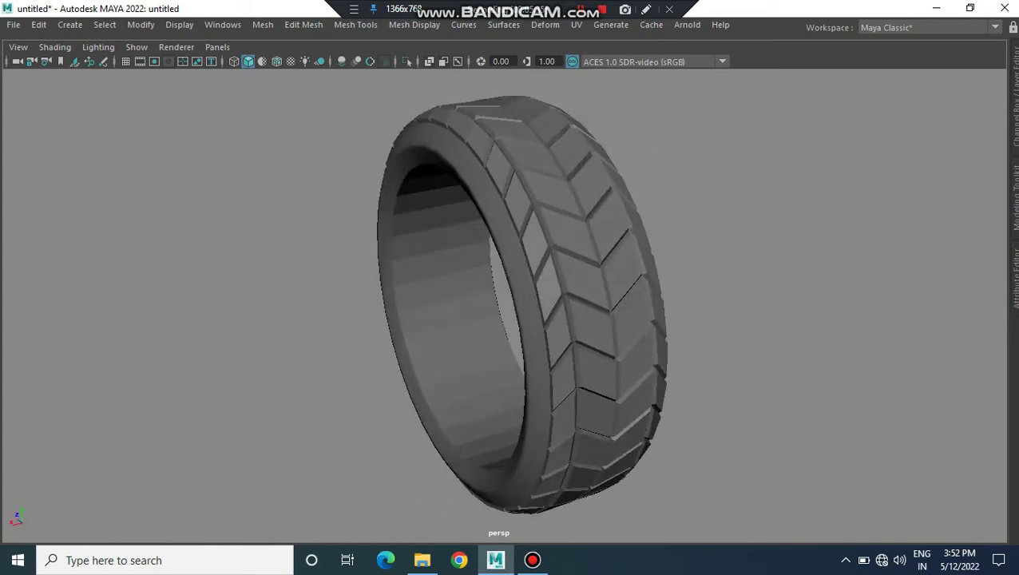
alt+drag(495, 317, 559, 317)
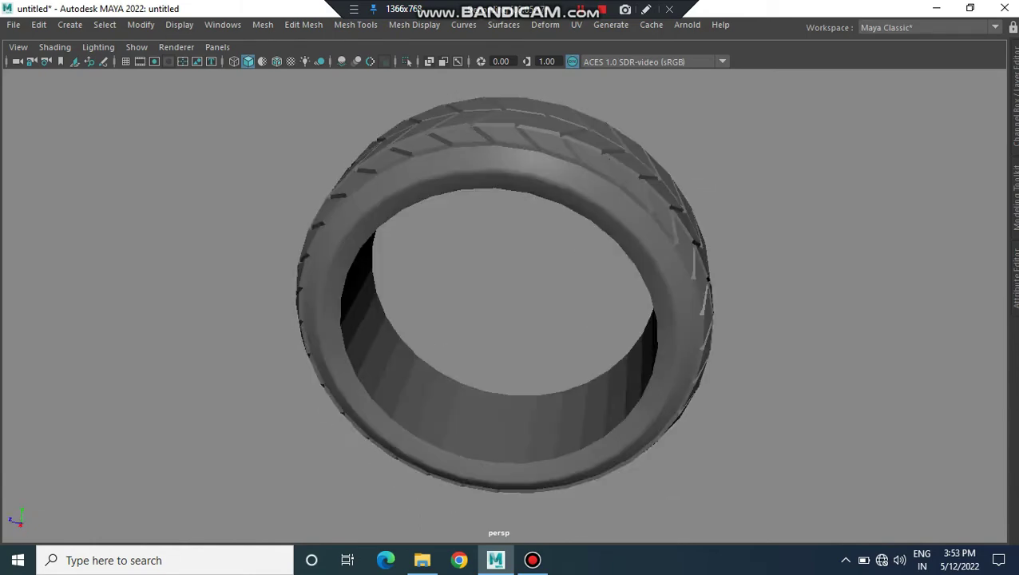